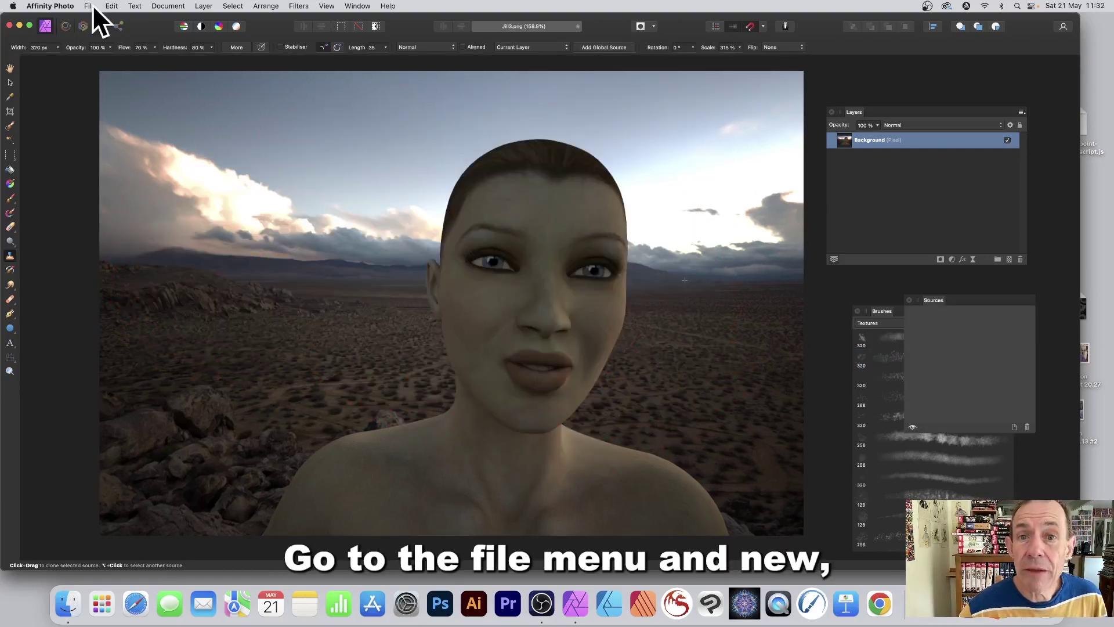
Start a new 4000 × 4000 px document at 72 DPI with a transparent background.
left_click(92, 5)
left_click(93, 22)
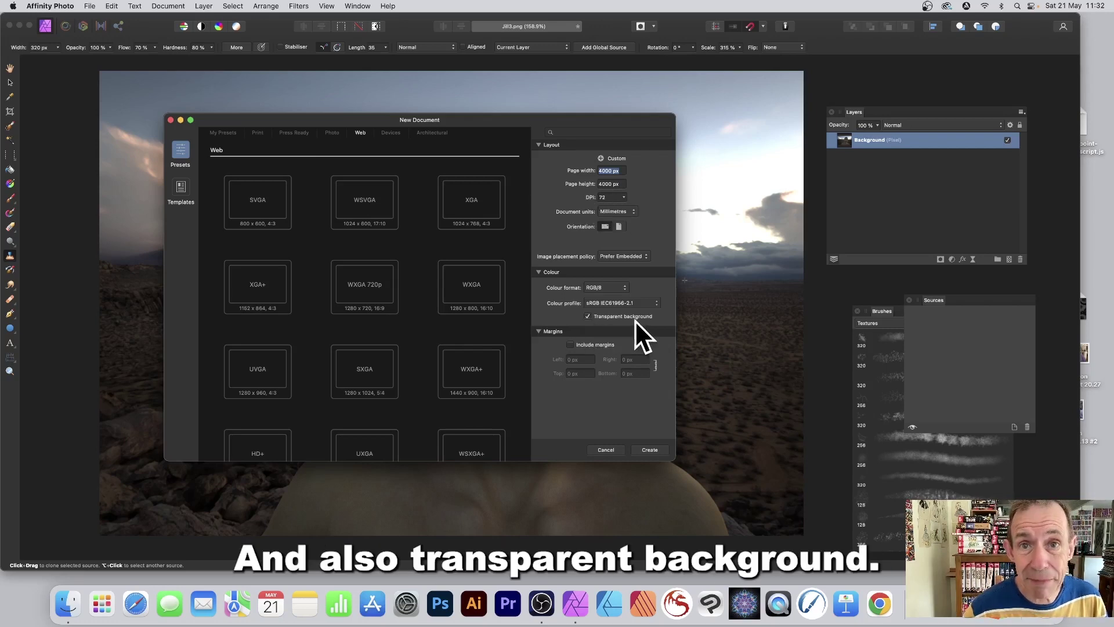
Create the transparent canvas and draw a large red-filled circle with the Ellipse Tool.
left_click(650, 450)
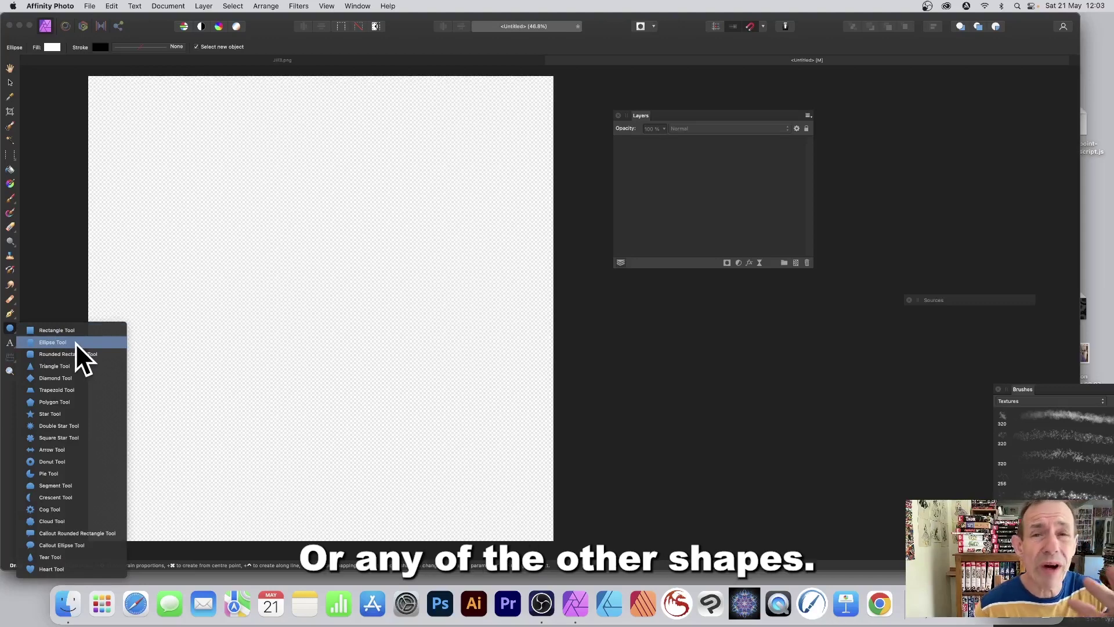
left_click(52, 343)
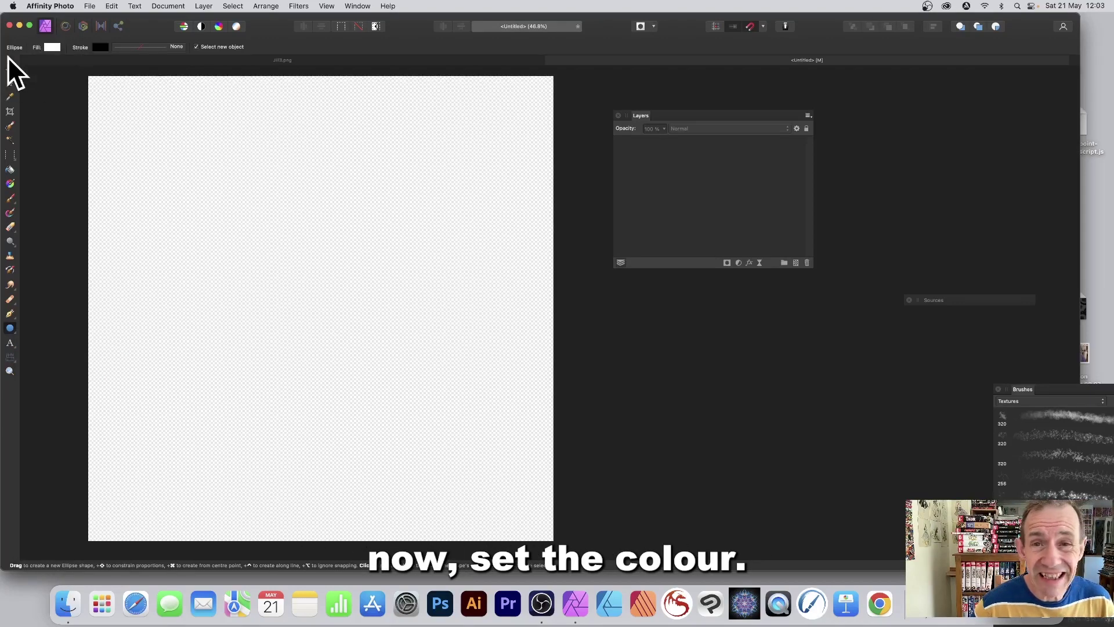
left_click(51, 47)
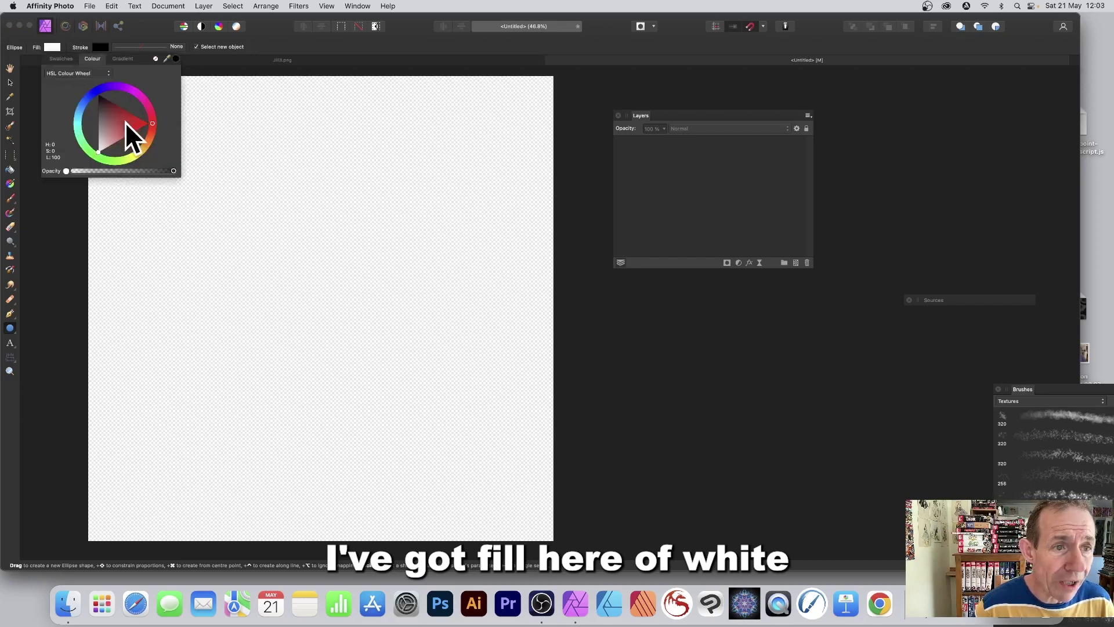
left_click_drag(125, 121, 162, 141)
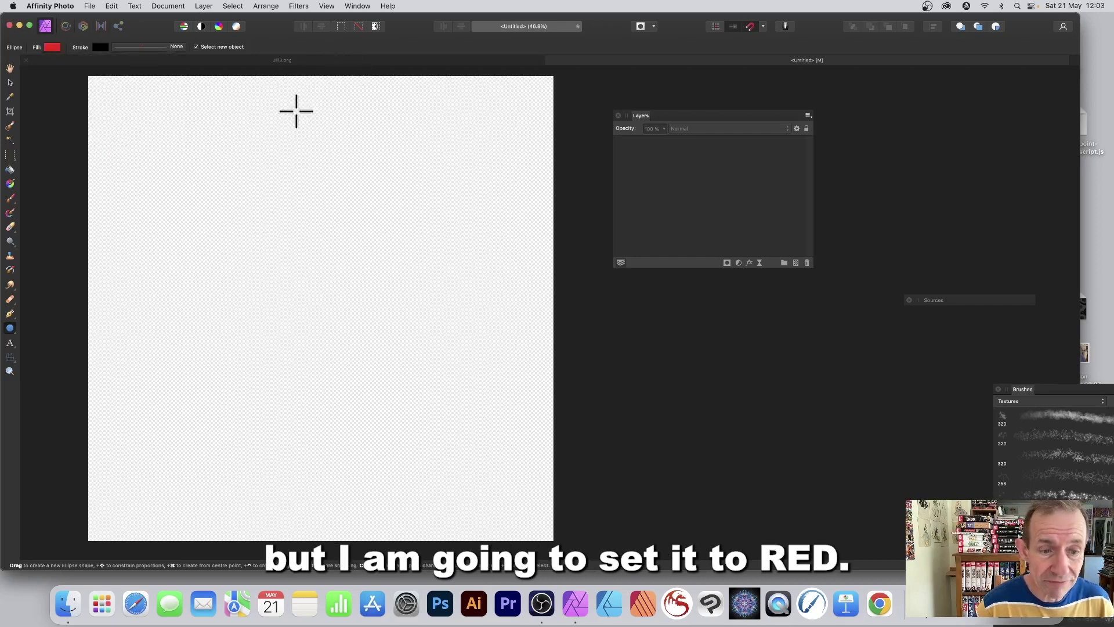
left_click_drag(194, 190, 429, 441)
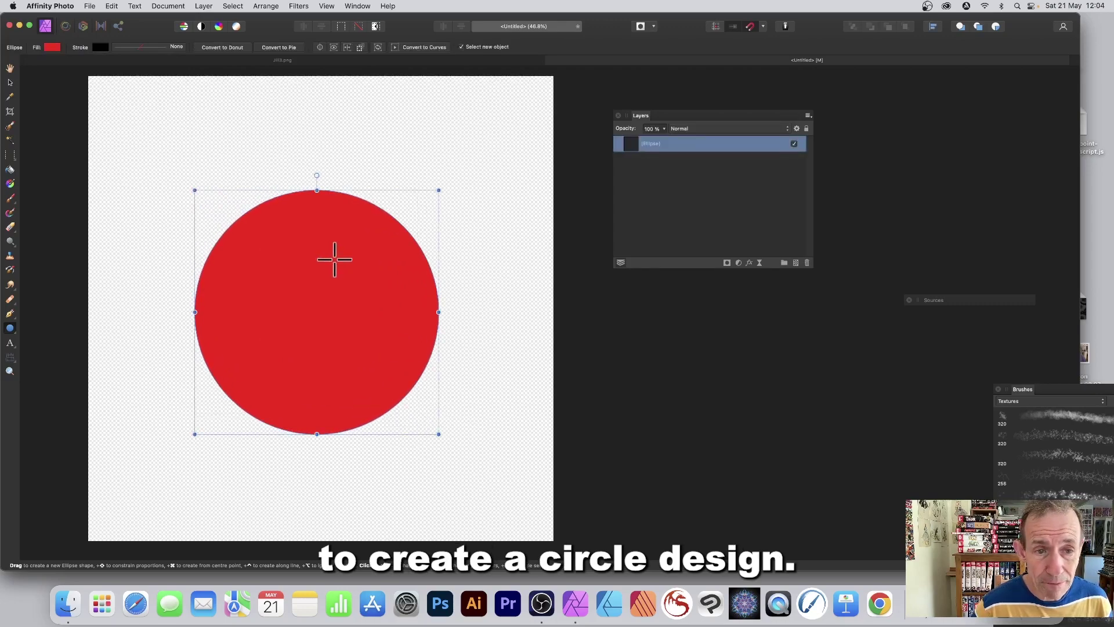
Rasterise the red circle and make a new pattern layer from it with Layer > New Pattern Layer From Selection.
left_click(204, 4)
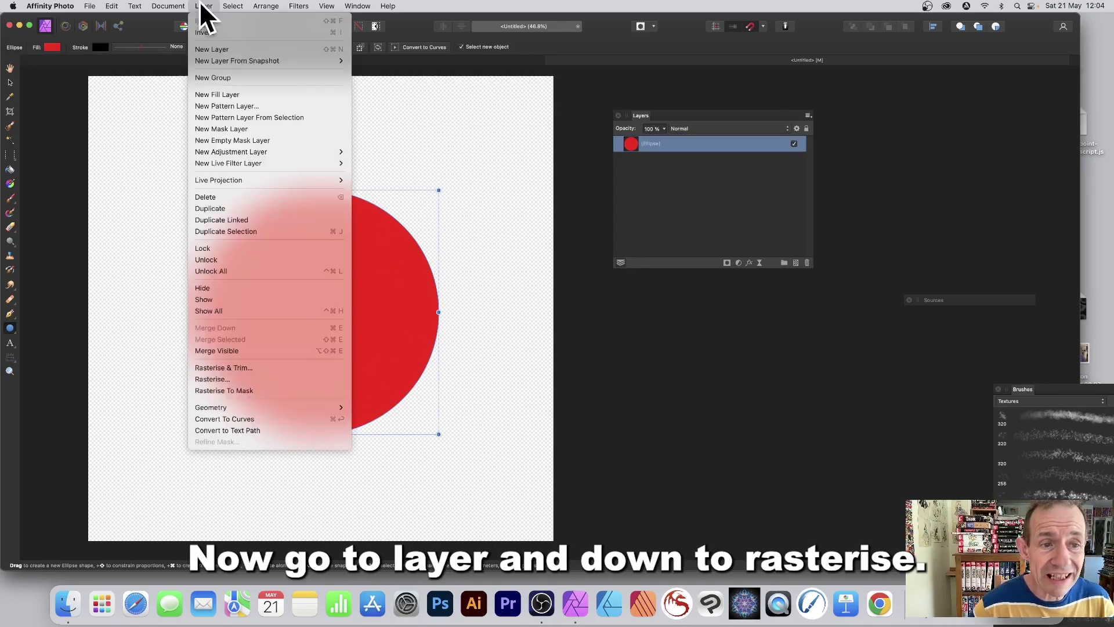
left_click(243, 379)
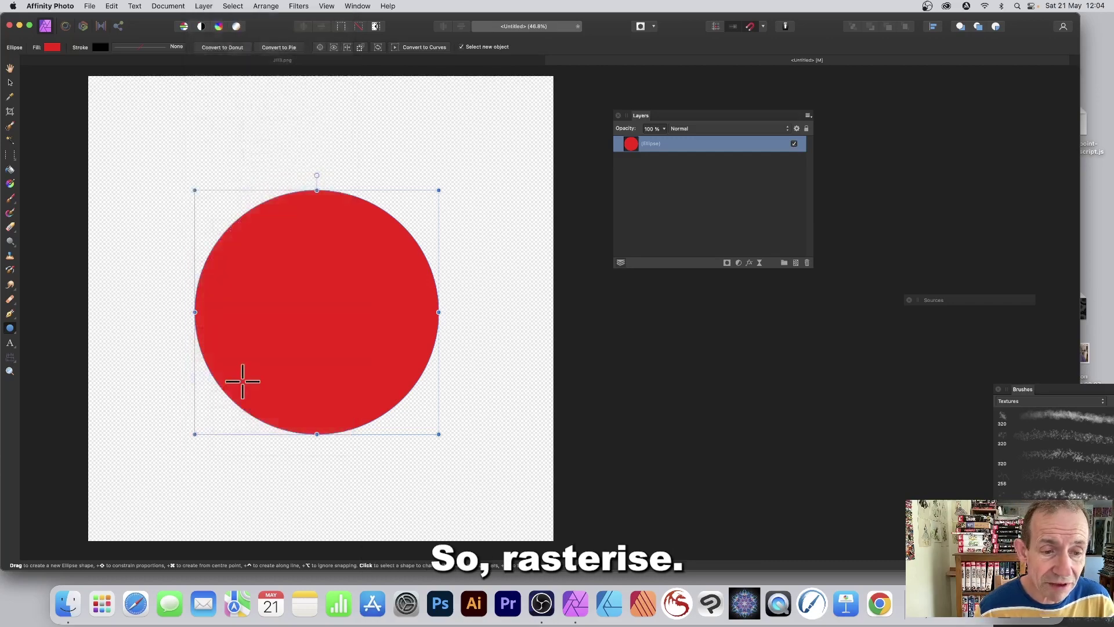
left_click(200, 6)
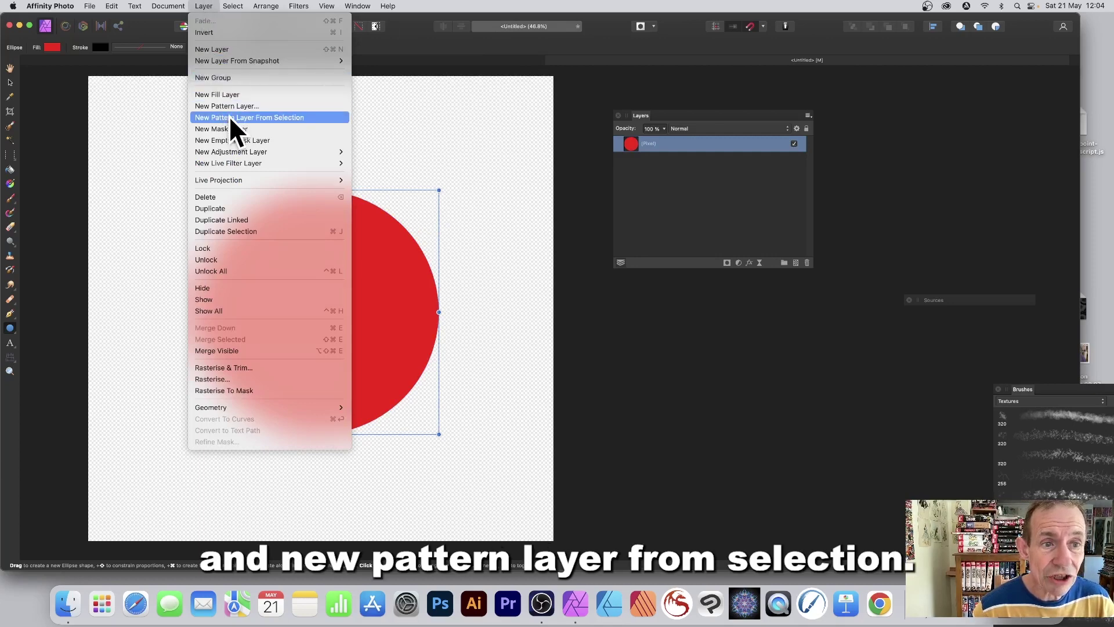
left_click(263, 117)
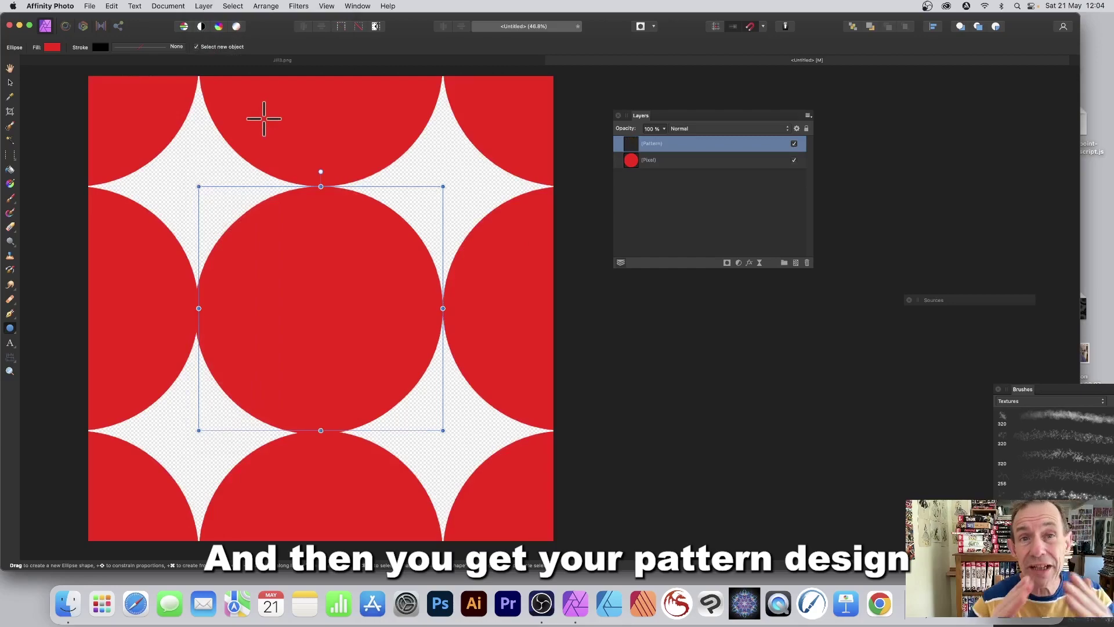
Shrink the pattern tile into many small red dots and delete the original circle Pixel layer.
left_click_drag(199, 186, 416, 419)
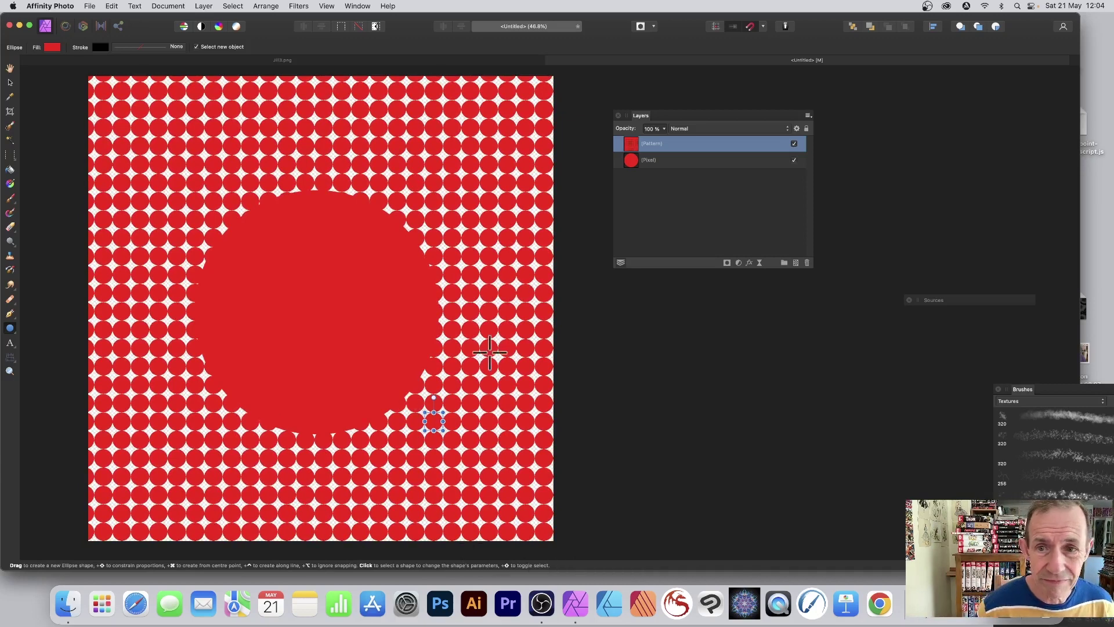
left_click(658, 161)
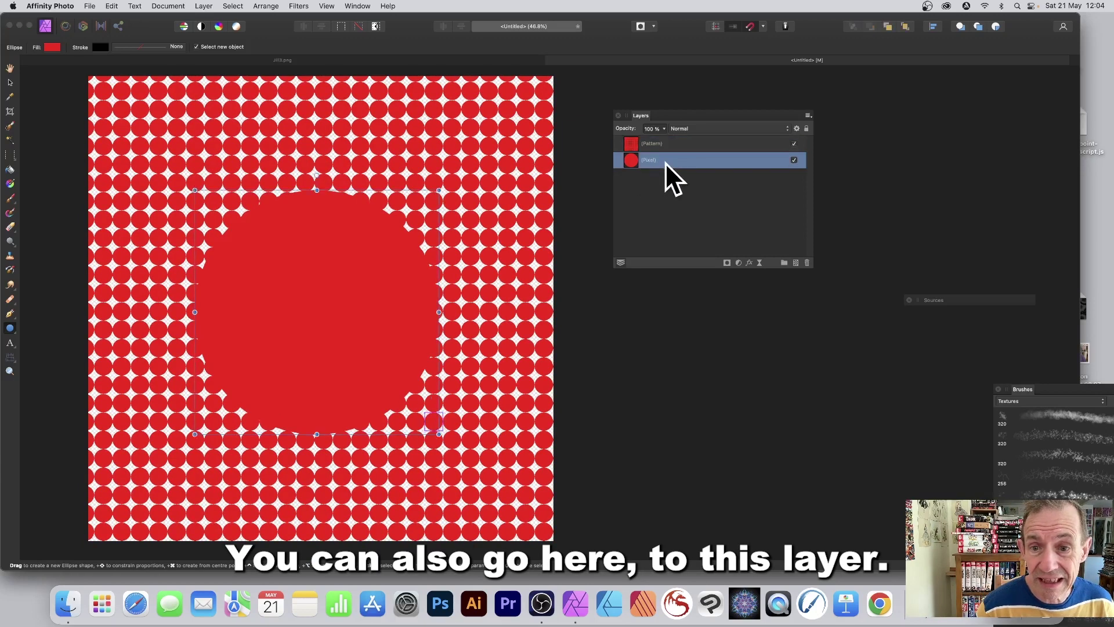
left_click(806, 261)
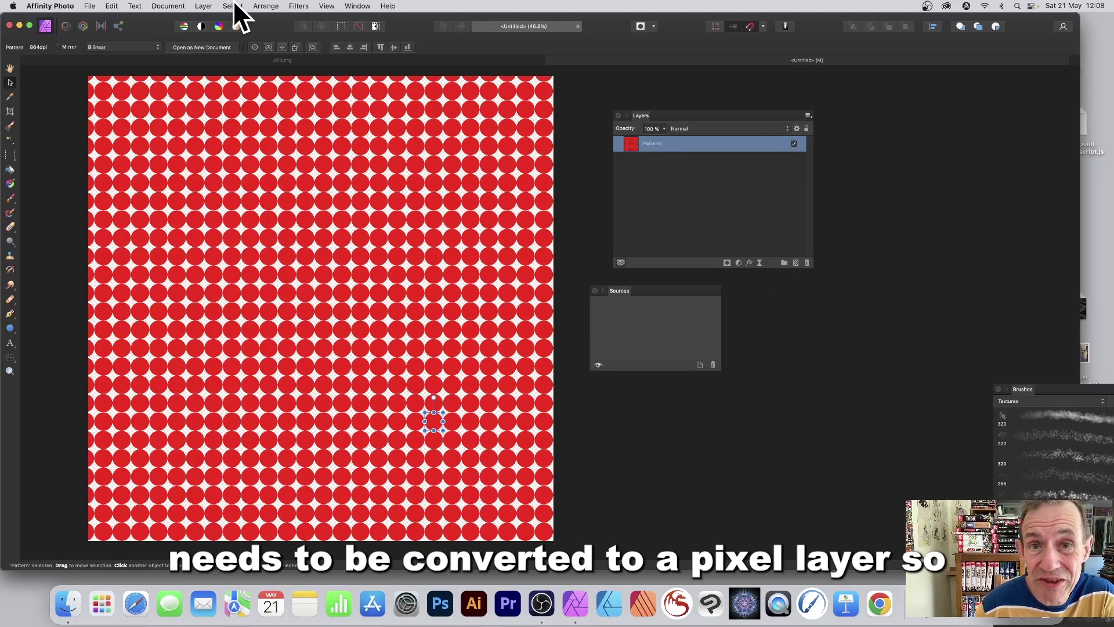
Rasterise the tiled red-dot Pattern layer via Layer > Rasterise.
left_click(203, 6)
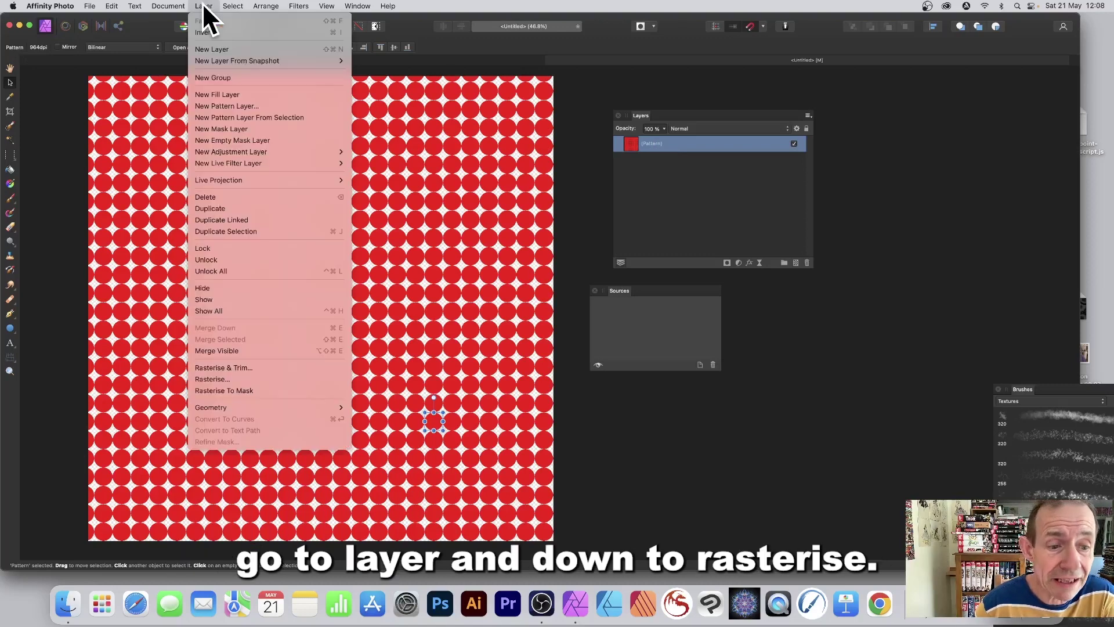
left_click(223, 379)
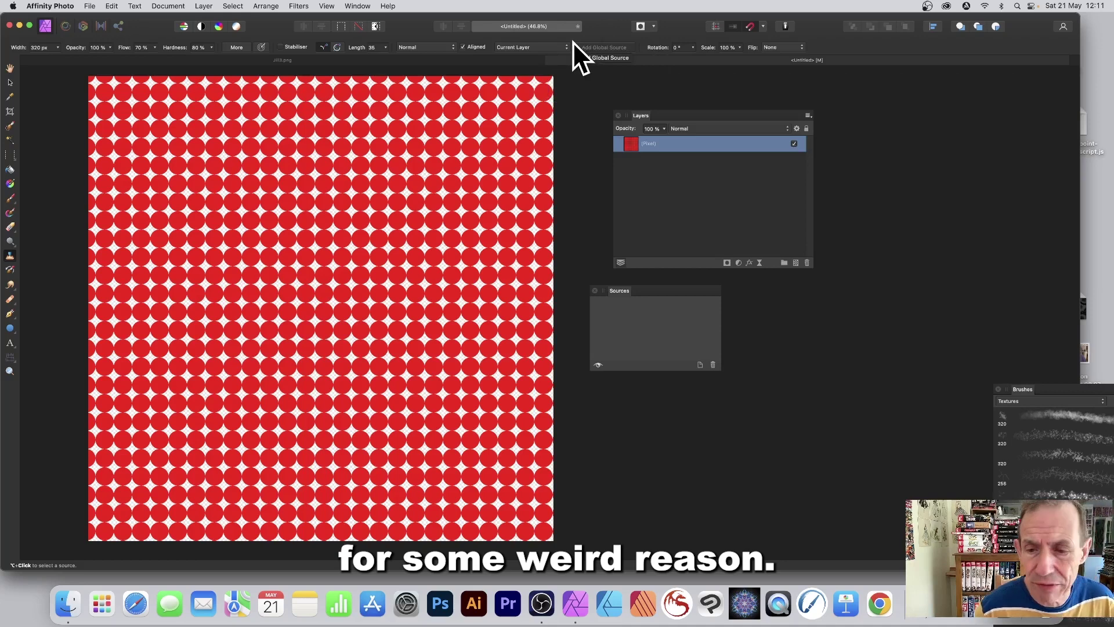
Add the red-dot document as a global source in the Sources panel, then return to Jill3.png.
left_click(625, 291)
left_click_drag(625, 291, 627, 289)
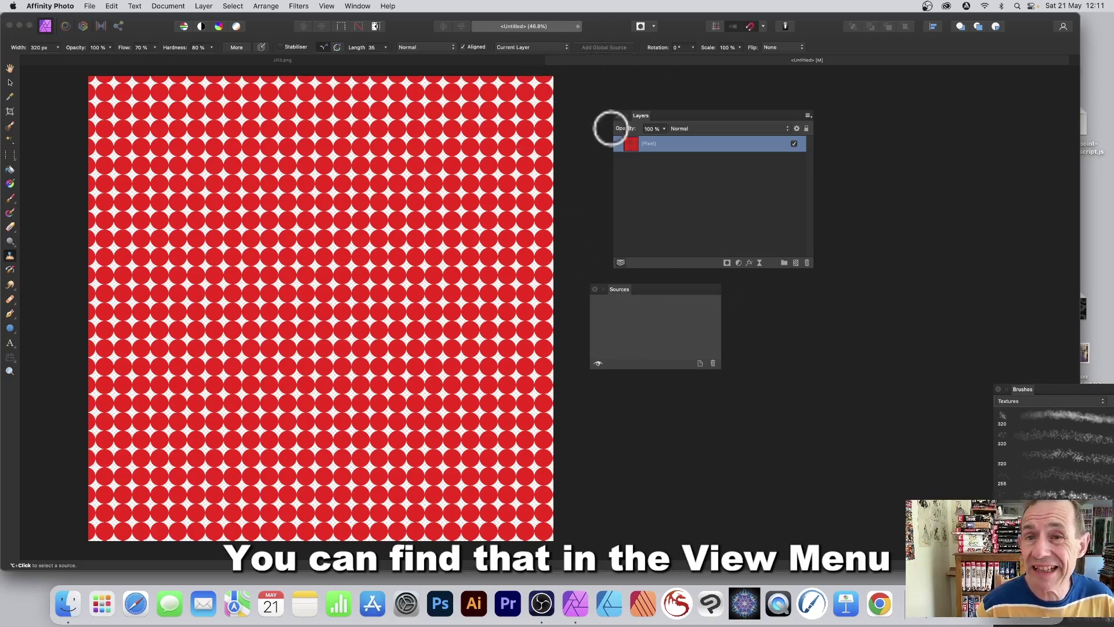
left_click(701, 364)
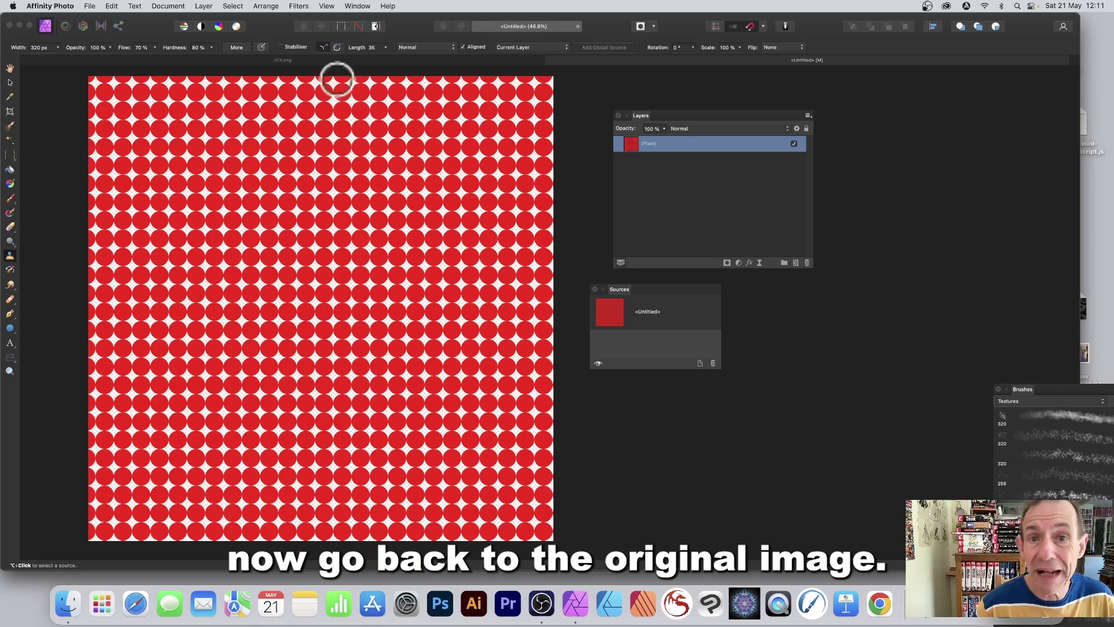
left_click(294, 61)
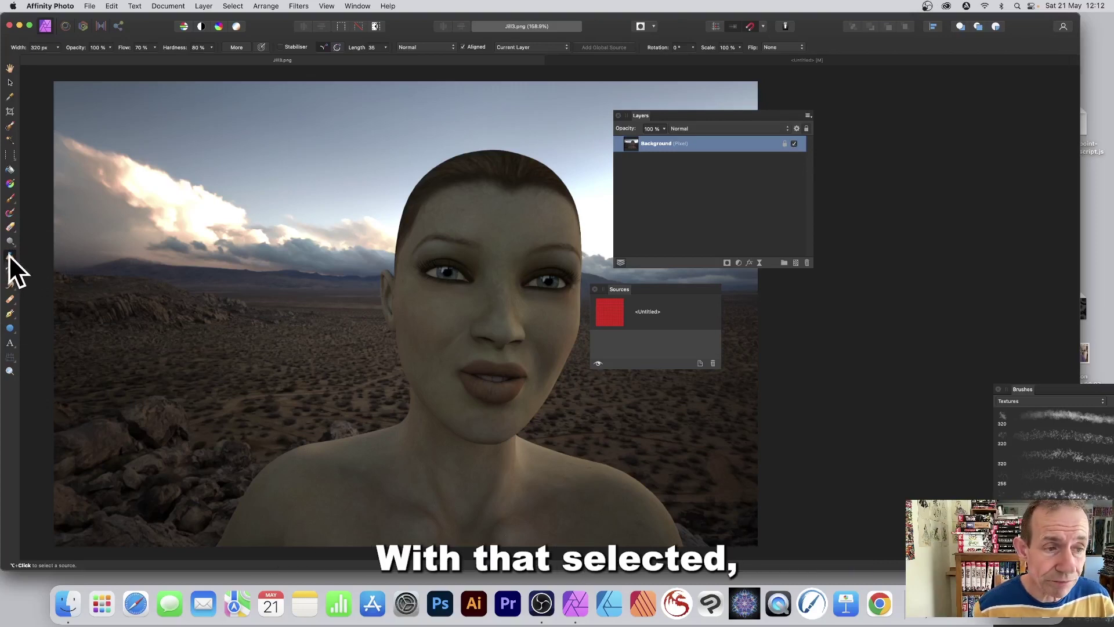
Set the Clone Brush source to Global and select the red-dot source thumbnail.
left_click(522, 47)
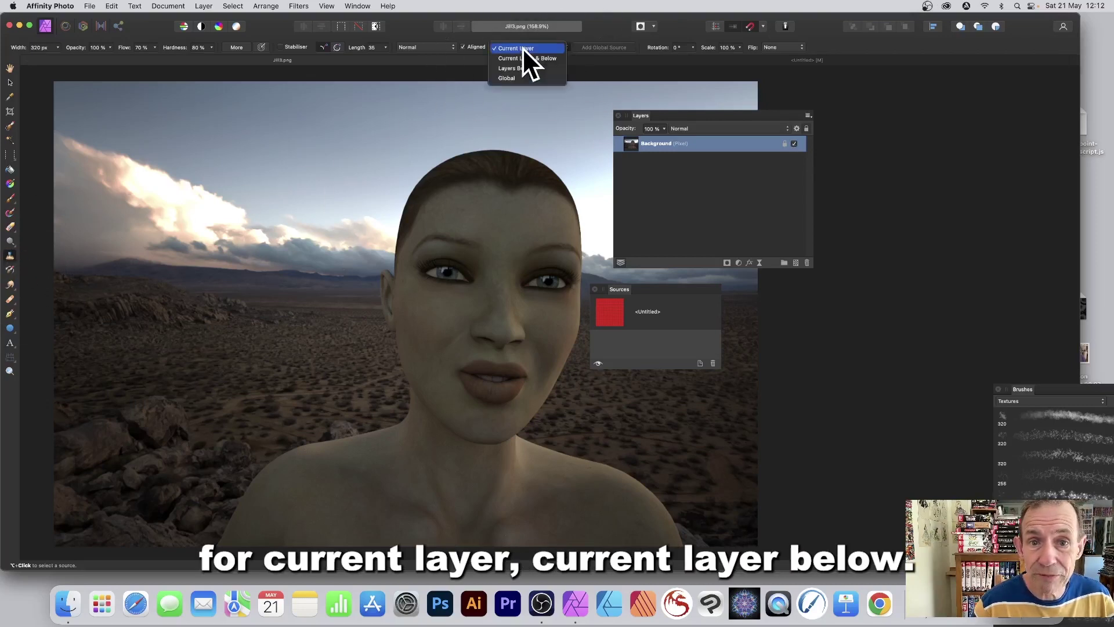
left_click(509, 77)
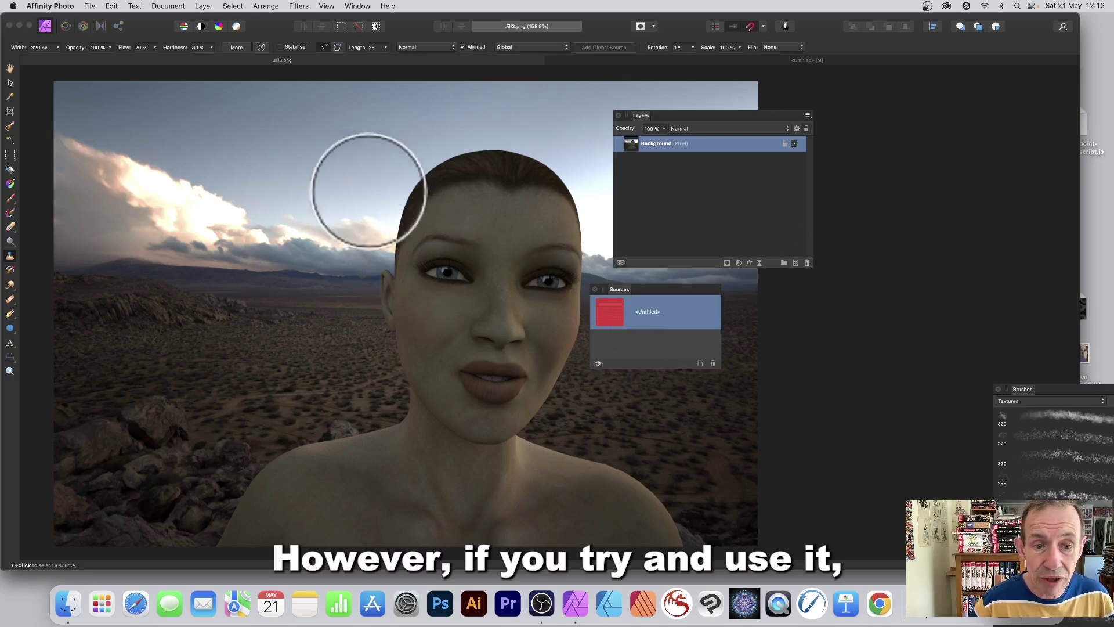
left_click(361, 224)
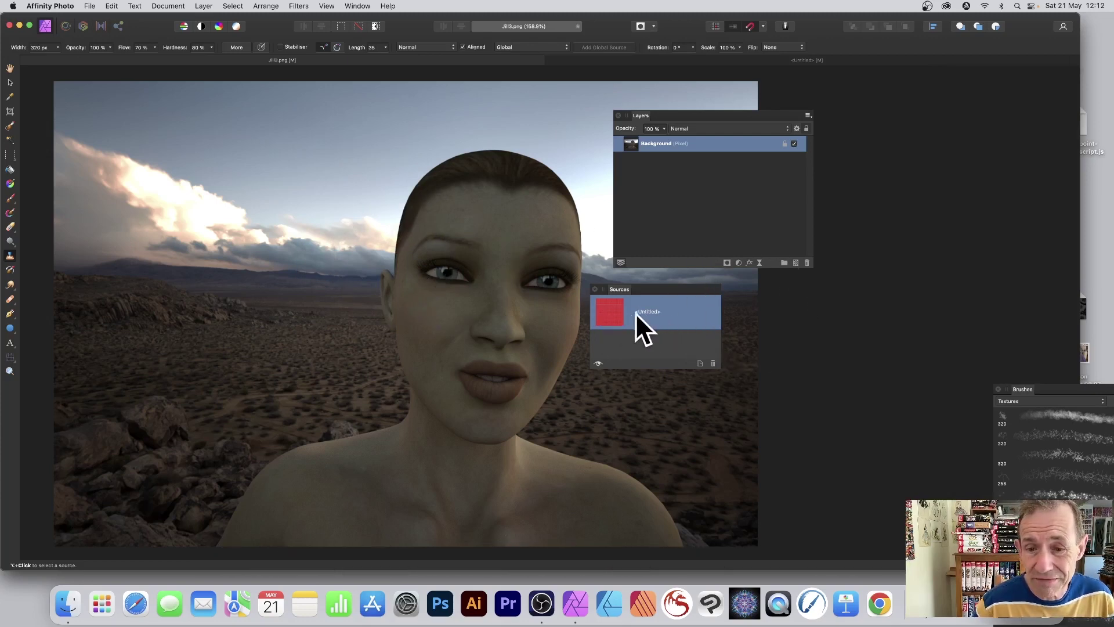
left_click(610, 311)
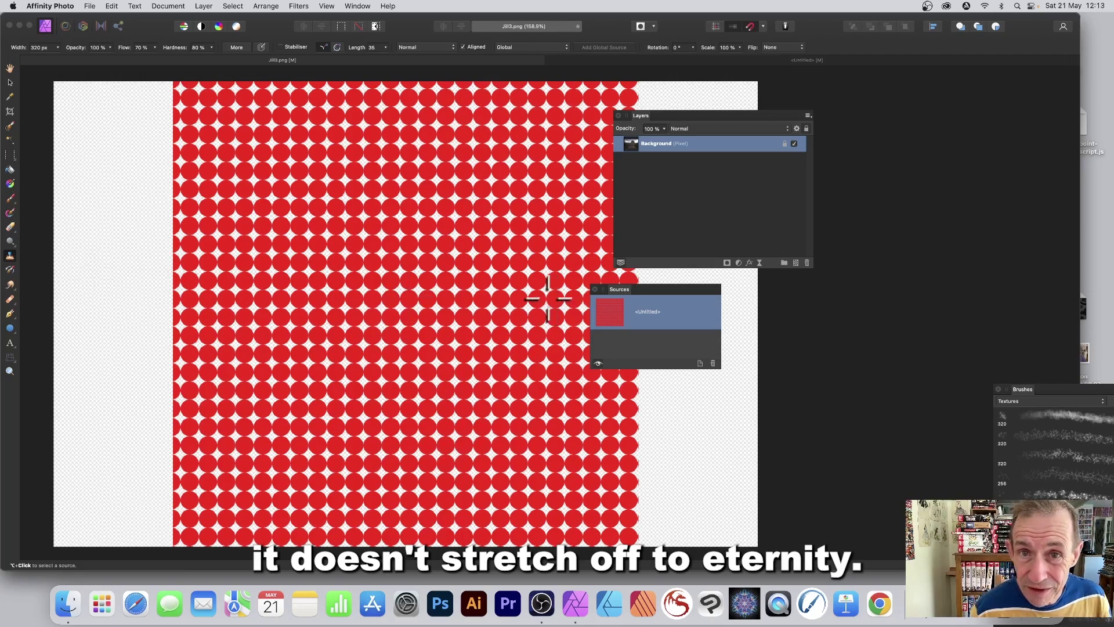
Alt-click the red-dot design to set the clone origin and switch back to the Jill3 portrait.
left_click(410, 318, "alt")
key("ctrl+Tab")
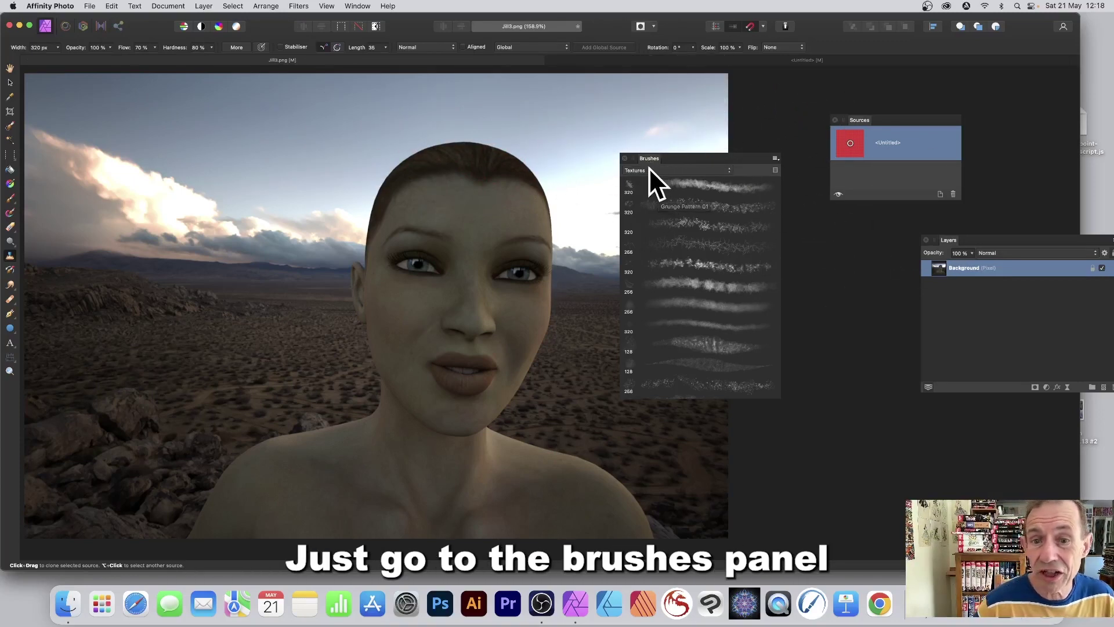
Choose the 320 px Grunge Pattern brush from the Textures category.
left_click(689, 206)
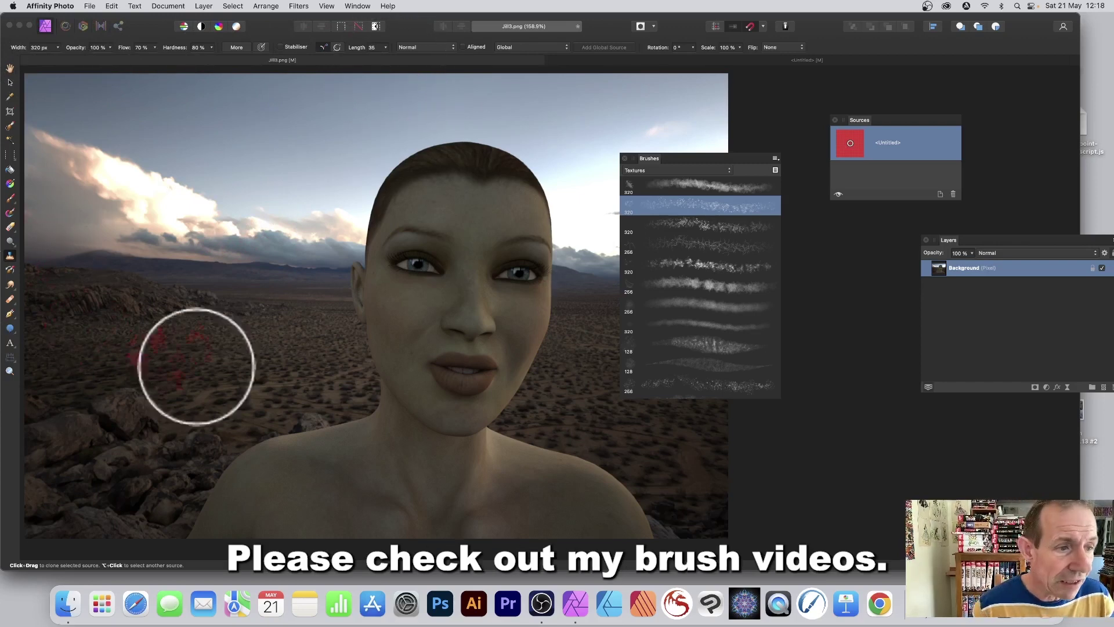
Paint trial red-dot clone strokes over the upper-left sky and clouds.
mouse_move(216, 186)
left_mouse_down()
mouse_move(254, 192)
mouse_move(277, 171)
mouse_move(236, 158)
left_mouse_up()
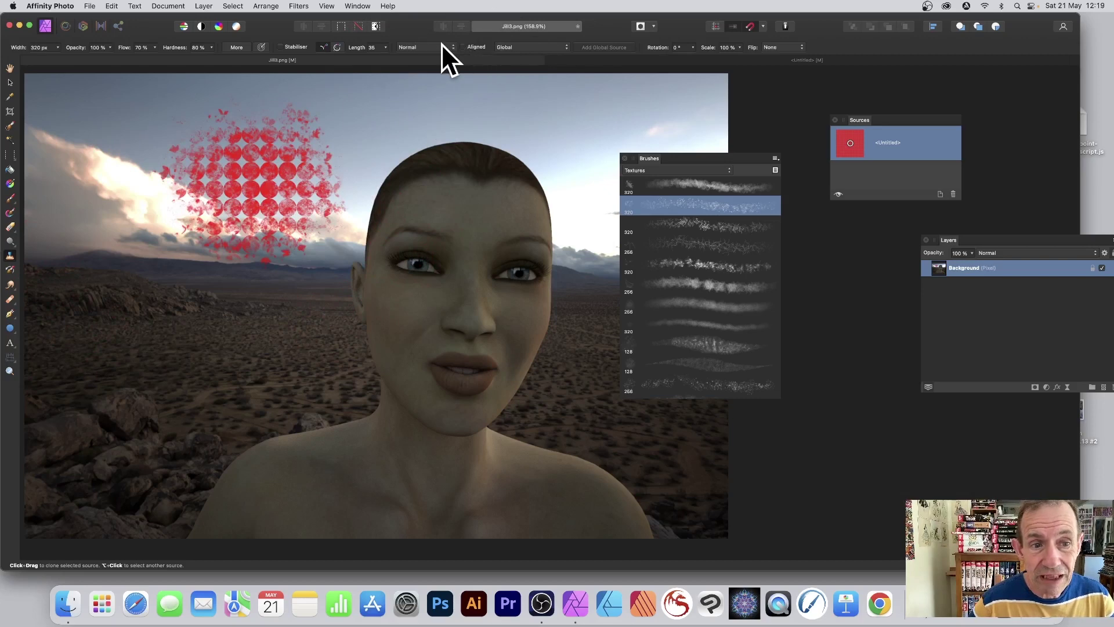
mouse_move(373, 187)
left_mouse_down()
mouse_move(250, 145)
mouse_move(309, 154)
mouse_move(288, 151)
mouse_move(295, 137)
mouse_move(320, 148)
left_mouse_up()
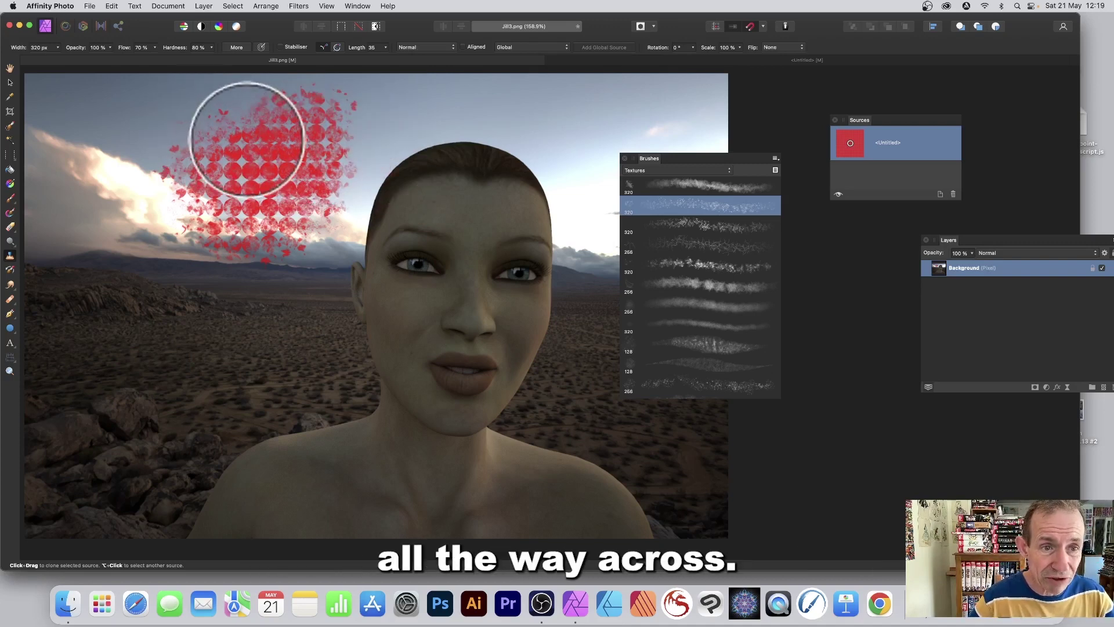
mouse_move(209, 148)
left_mouse_down()
mouse_move(224, 145)
mouse_move(235, 160)
left_mouse_up()
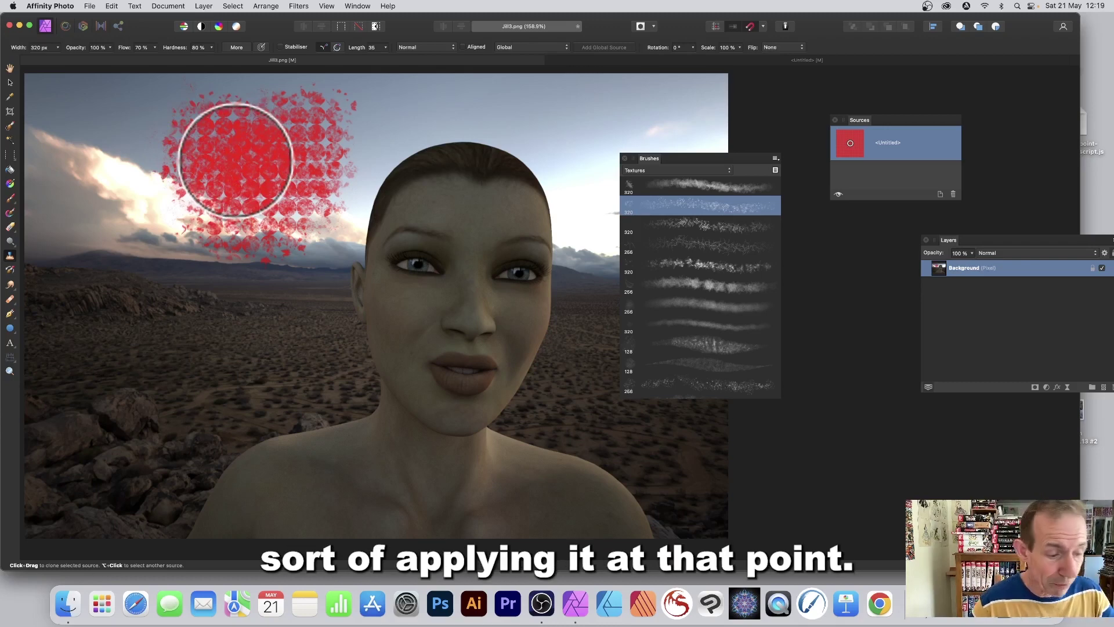
mouse_move(232, 249)
left_mouse_down()
mouse_move(262, 267)
mouse_move(253, 274)
mouse_move(284, 266)
mouse_move(261, 245)
left_mouse_up()
Undo those strokes, enable Aligned cloning, and paint red dots across the sky and face.
key("super+z")
key("super+z")
key("super+z")
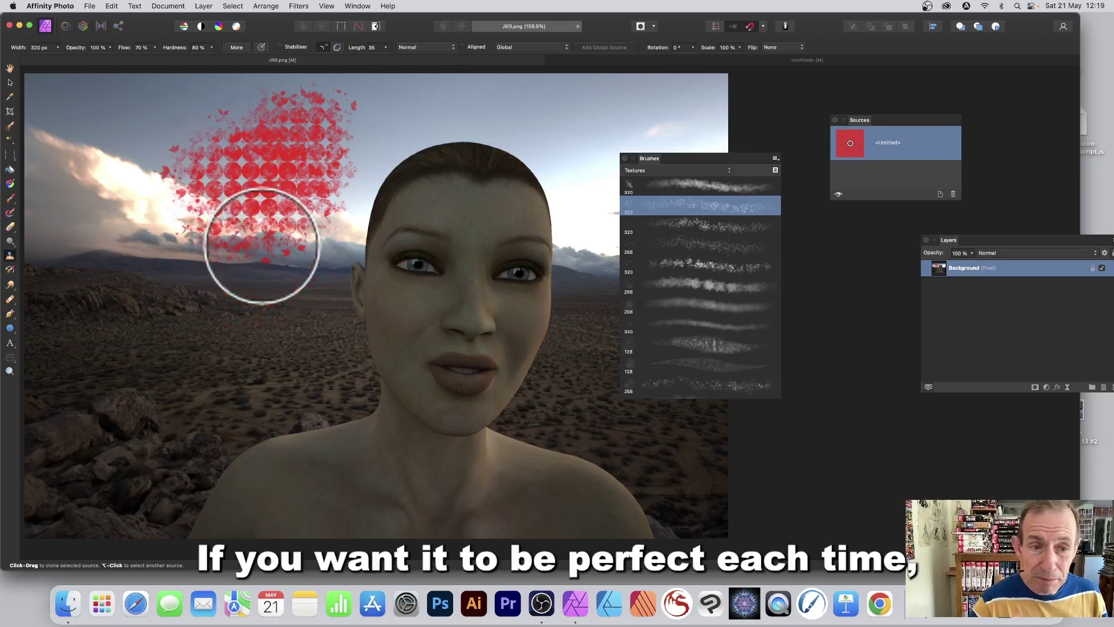
left_click(462, 47)
mouse_move(215, 174)
left_mouse_down()
mouse_move(253, 192)
mouse_move(250, 166)
mouse_move(284, 141)
mouse_move(221, 206)
mouse_move(205, 188)
mouse_move(287, 198)
mouse_move(295, 169)
mouse_move(415, 184)
mouse_move(440, 135)
mouse_move(434, 150)
mouse_move(425, 131)
mouse_move(474, 170)
mouse_move(436, 155)
mouse_move(476, 172)
mouse_move(392, 244)
mouse_move(416, 234)
mouse_move(371, 227)
mouse_move(418, 256)
mouse_move(343, 239)
mouse_move(311, 291)
mouse_move(252, 273)
mouse_move(285, 290)
left_mouse_up()
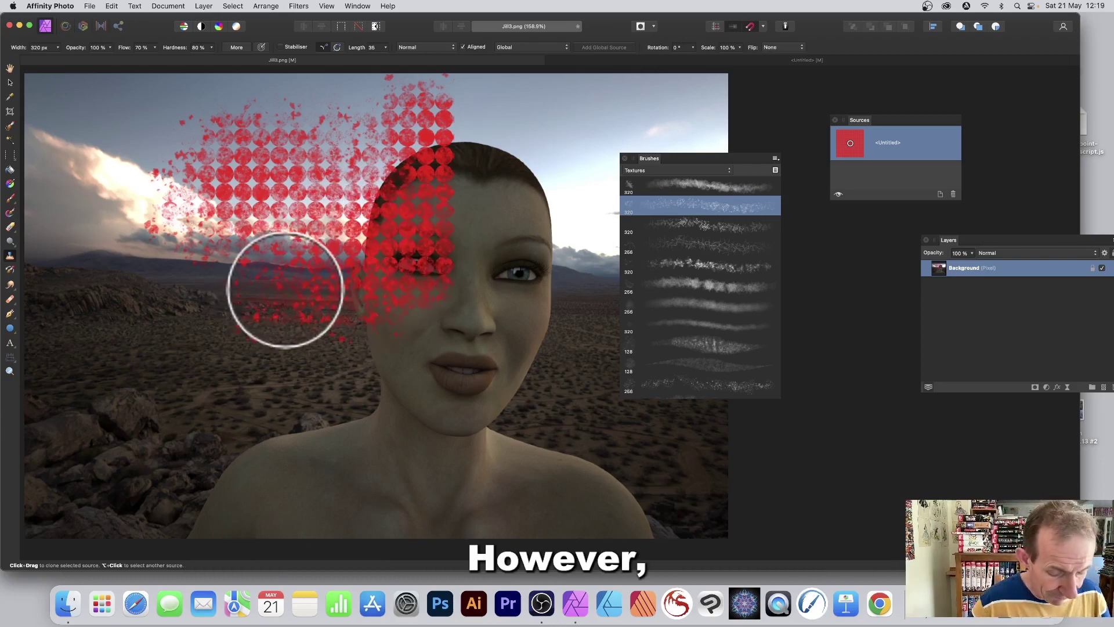
Undo the earlier red strokes and the new red dabs over the clouds and rocks.
key("super+z")
key("super+z")
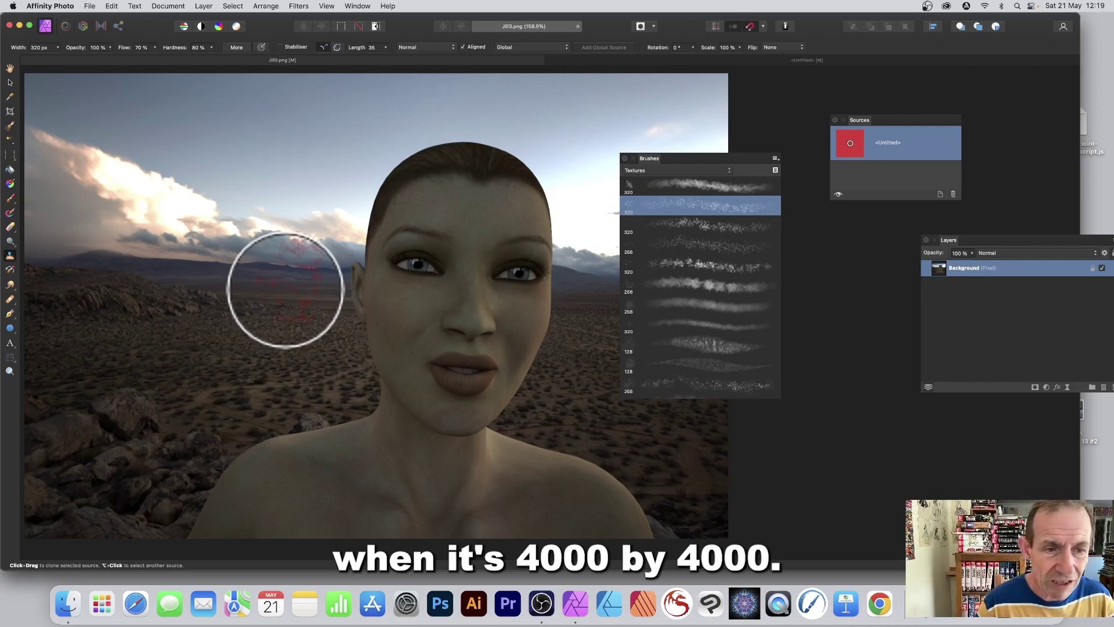
mouse_move(110, 194)
left_mouse_down()
mouse_move(88, 219)
mouse_move(162, 307)
mouse_move(261, 201)
mouse_move(407, 183)
mouse_move(498, 116)
mouse_move(556, 147)
mouse_move(476, 122)
mouse_move(530, 155)
mouse_move(525, 121)
mouse_move(468, 178)
mouse_move(455, 274)
mouse_move(466, 276)
mouse_move(429, 119)
mouse_move(436, 230)
mouse_move(418, 159)
left_mouse_up()
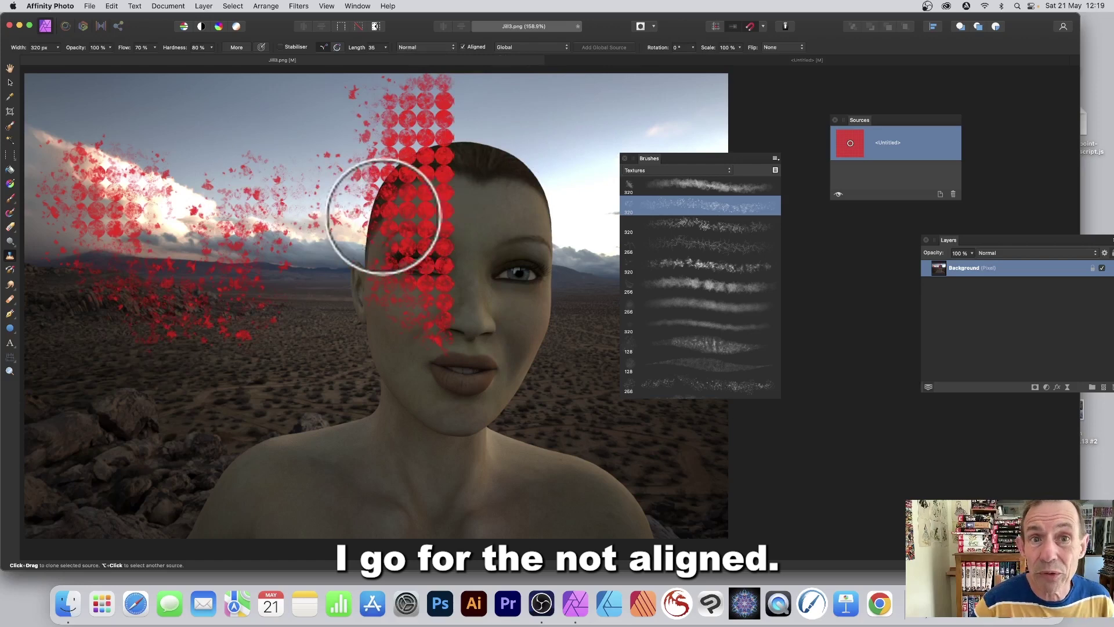
key("super+z")
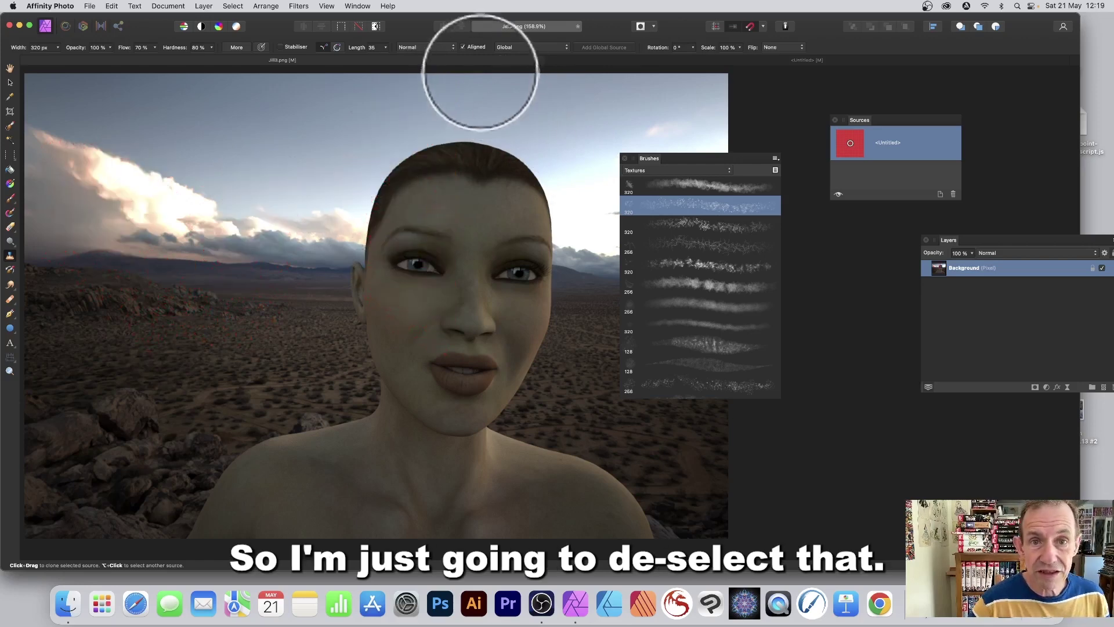
Turn off Aligned cloning and paint a red dot patch in the sky left of the head.
left_click(464, 47)
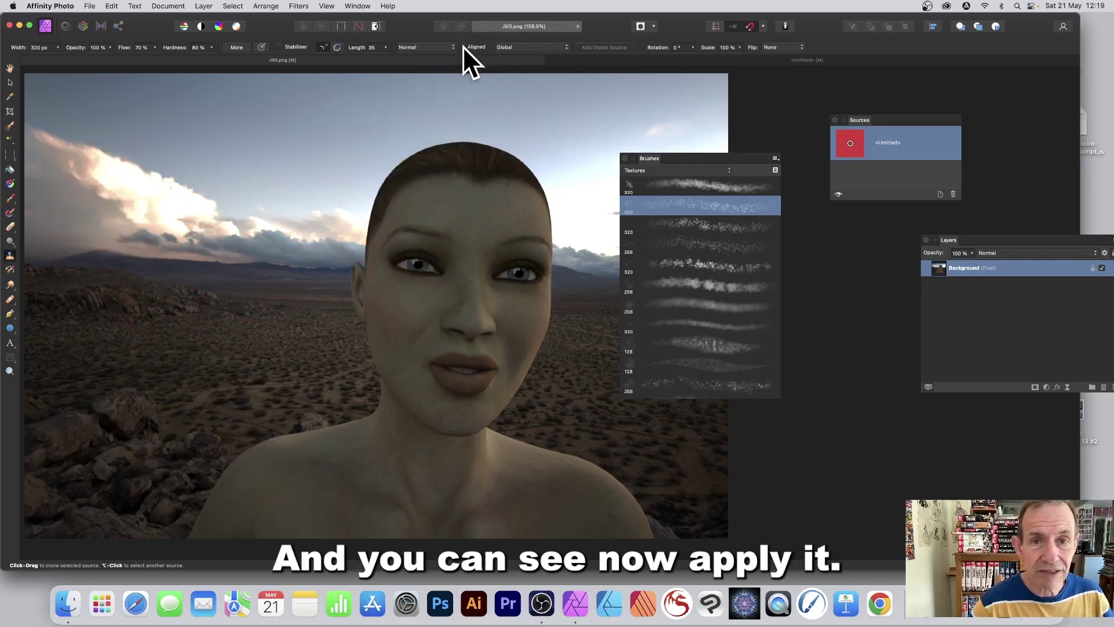
mouse_move(336, 251)
left_mouse_down()
mouse_move(332, 221)
mouse_move(311, 273)
mouse_move(365, 279)
left_mouse_up()
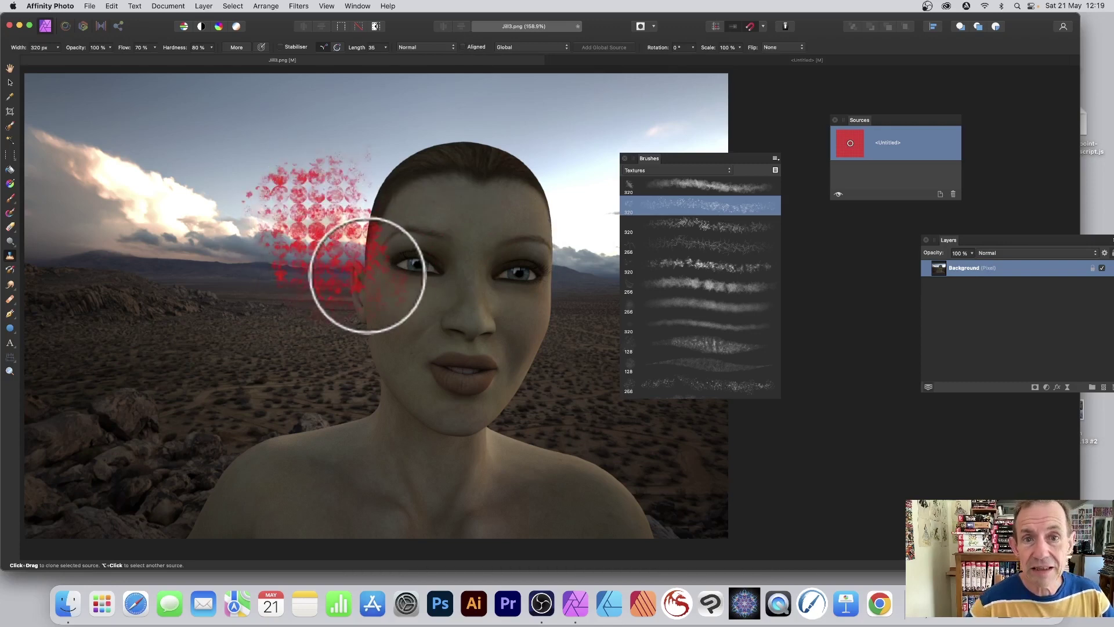
left_click(529, 48)
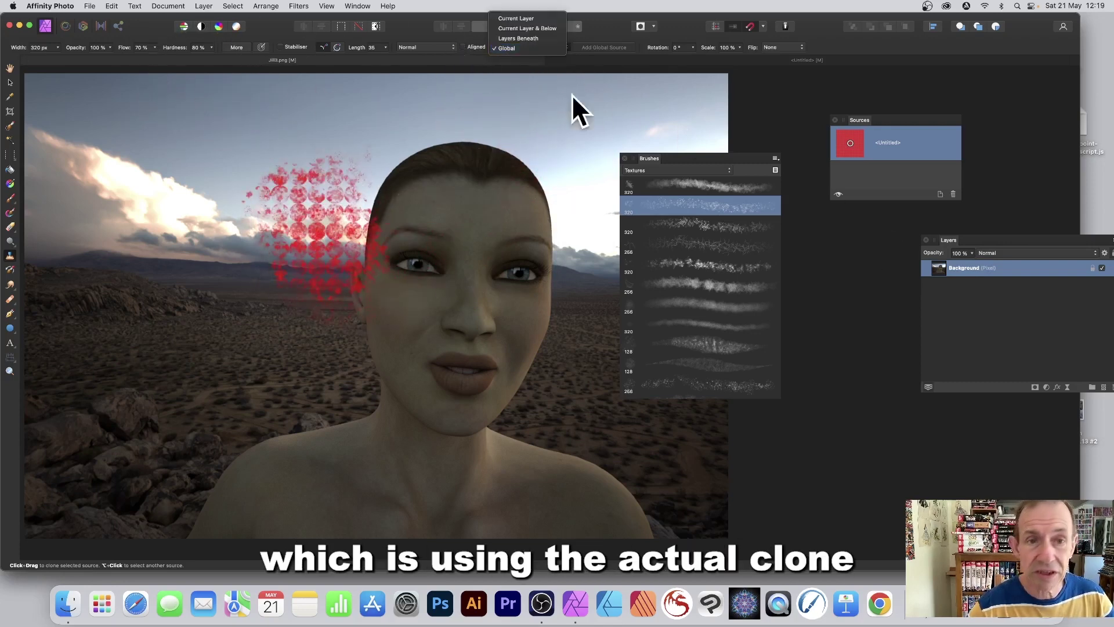
left_click(417, 47)
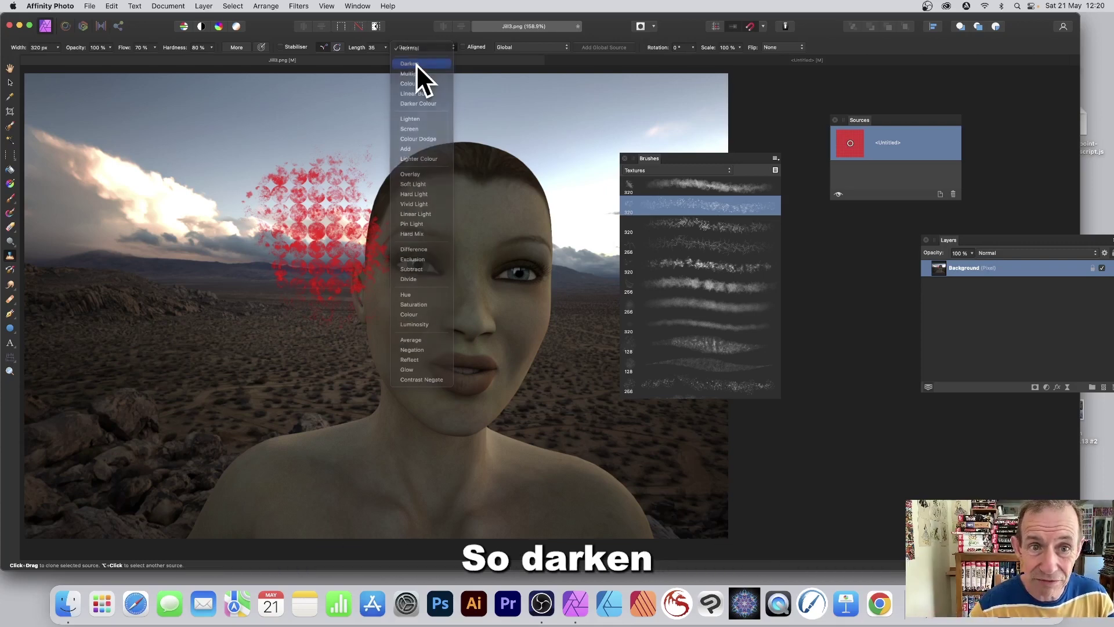
Clone red dots in Darken, then Multiply blend mode at about 67% opacity around the head.
left_click(416, 64)
mouse_move(307, 223)
left_mouse_down()
mouse_move(237, 184)
mouse_move(260, 218)
mouse_move(239, 216)
mouse_move(246, 197)
mouse_move(266, 218)
mouse_move(248, 191)
mouse_move(282, 161)
mouse_move(298, 195)
mouse_move(305, 158)
mouse_move(195, 264)
mouse_move(306, 279)
mouse_move(314, 297)
mouse_move(294, 274)
mouse_move(323, 290)
mouse_move(304, 277)
mouse_move(320, 278)
mouse_move(299, 266)
mouse_move(294, 294)
left_mouse_up()
left_click(414, 46)
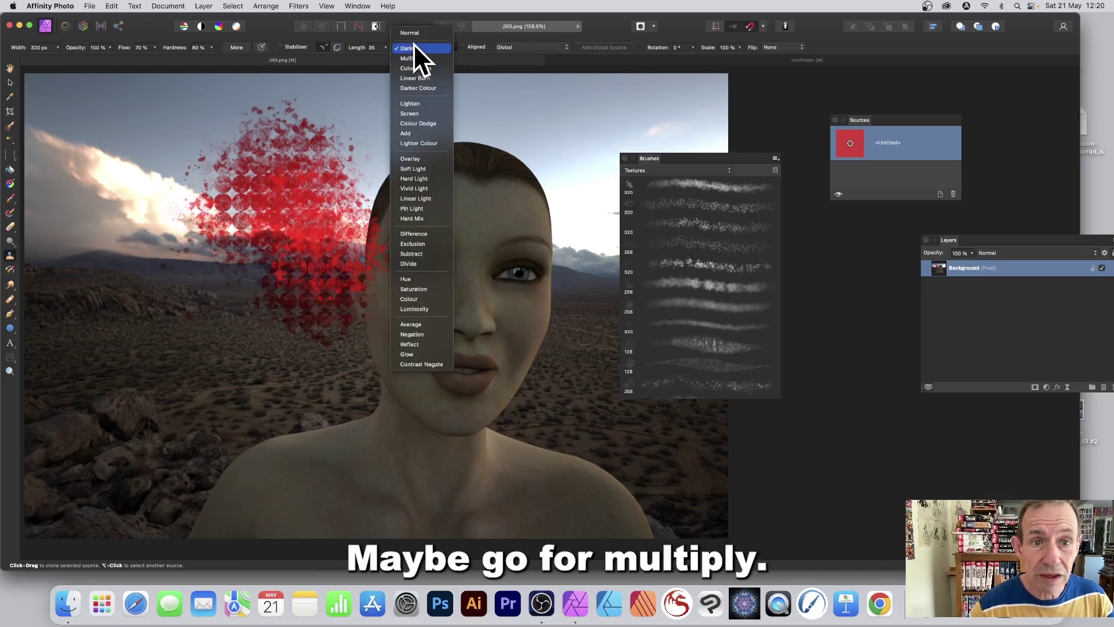
left_click(416, 58)
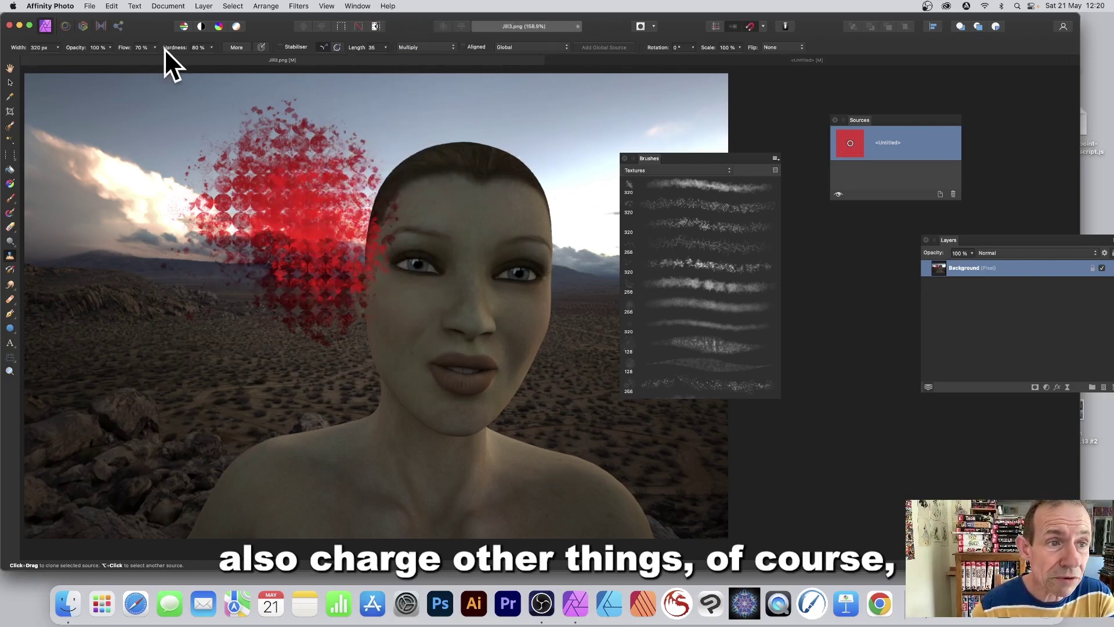
left_click_drag(110, 47, 78, 55)
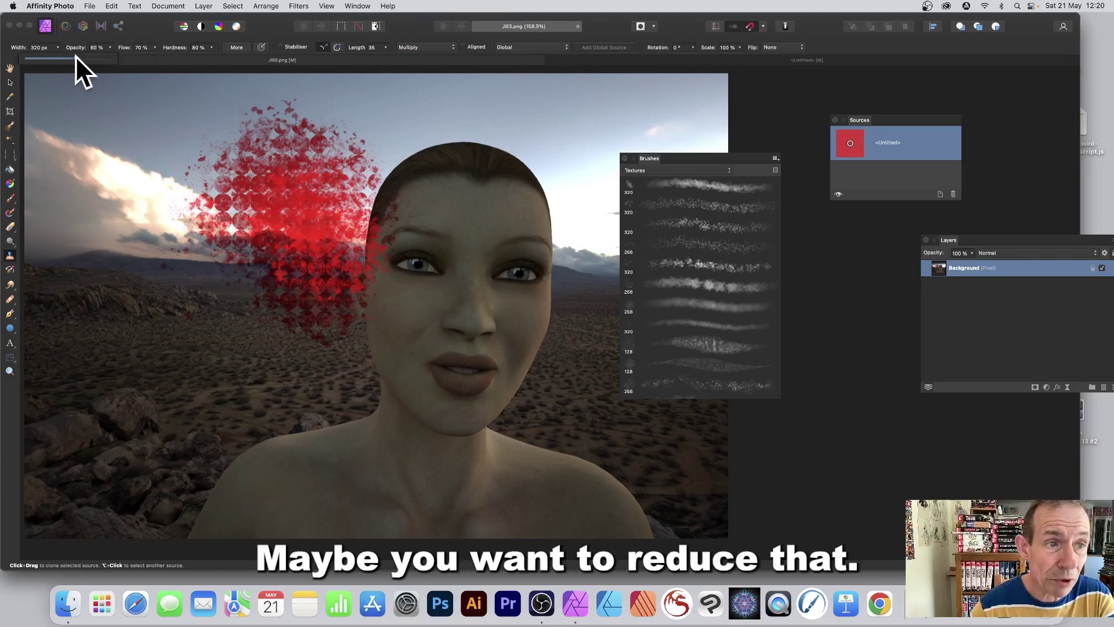
mouse_move(279, 145)
left_mouse_down()
mouse_move(340, 130)
mouse_move(360, 140)
mouse_move(361, 120)
mouse_move(384, 116)
mouse_move(425, 128)
left_mouse_up()
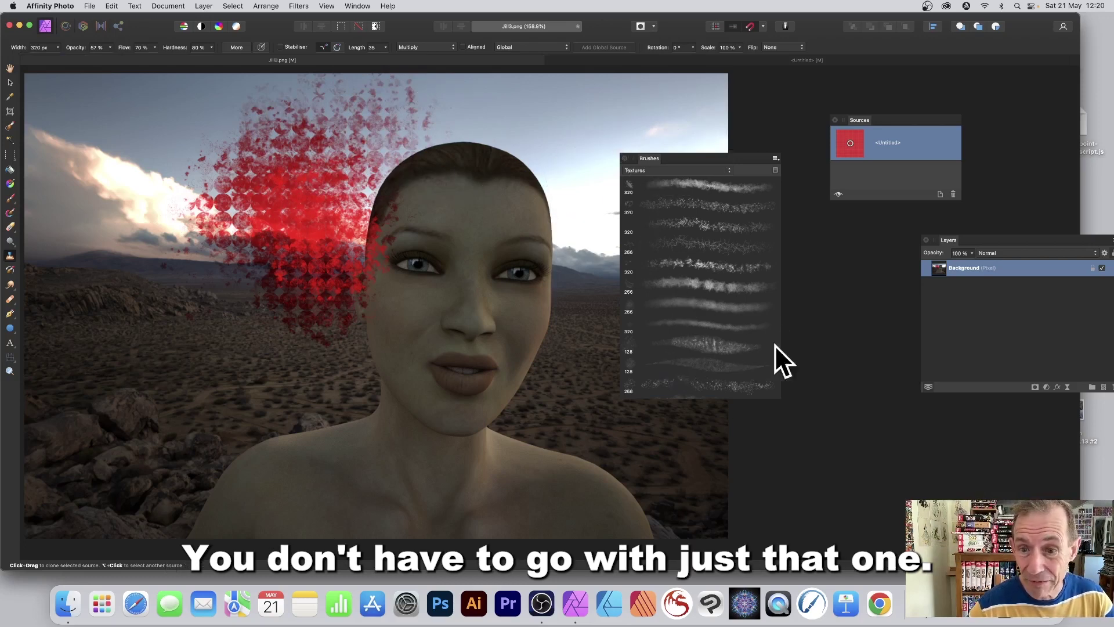
Paint red veined texture beside the head and over the hair with the 256 px texture brush.
left_click(689, 245)
mouse_move(441, 116)
left_mouse_down()
mouse_move(473, 112)
mouse_move(520, 133)
mouse_move(532, 104)
mouse_move(559, 174)
mouse_move(552, 137)
mouse_move(442, 124)
mouse_move(551, 99)
mouse_move(550, 131)
mouse_move(617, 124)
mouse_move(572, 137)
mouse_move(572, 304)
left_mouse_up()
mouse_move(279, 124)
left_mouse_down()
mouse_move(382, 122)
mouse_move(403, 140)
mouse_move(198, 161)
mouse_move(210, 119)
mouse_move(161, 246)
mouse_move(182, 265)
mouse_move(219, 262)
mouse_move(231, 304)
mouse_move(288, 312)
left_mouse_up()
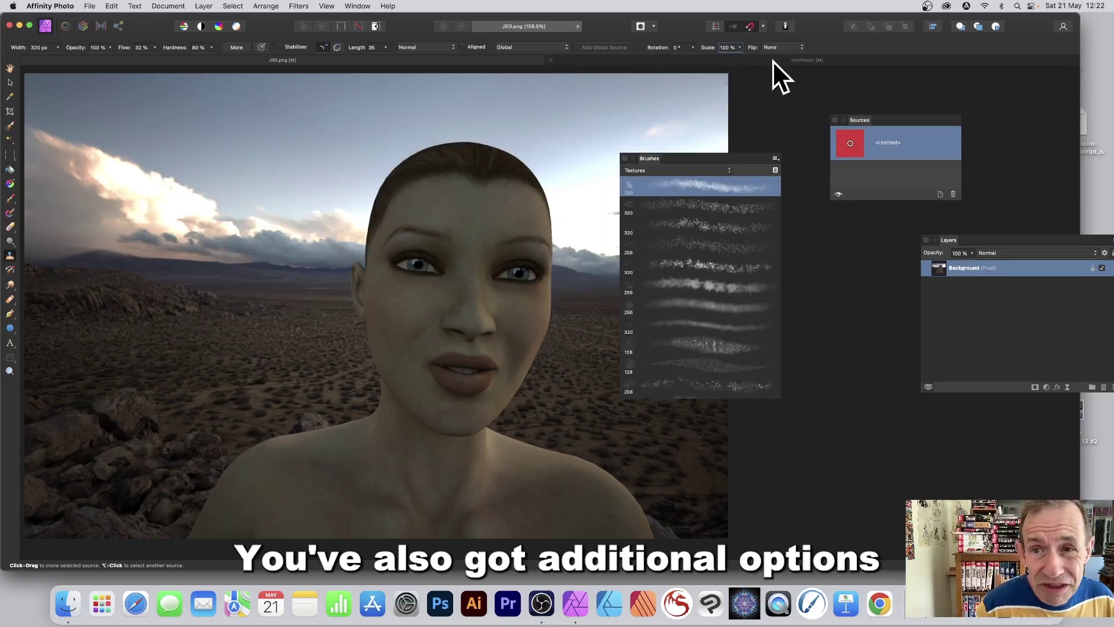
Set the clone scale to 23% and paint small red dots in the sky.
left_click(740, 48)
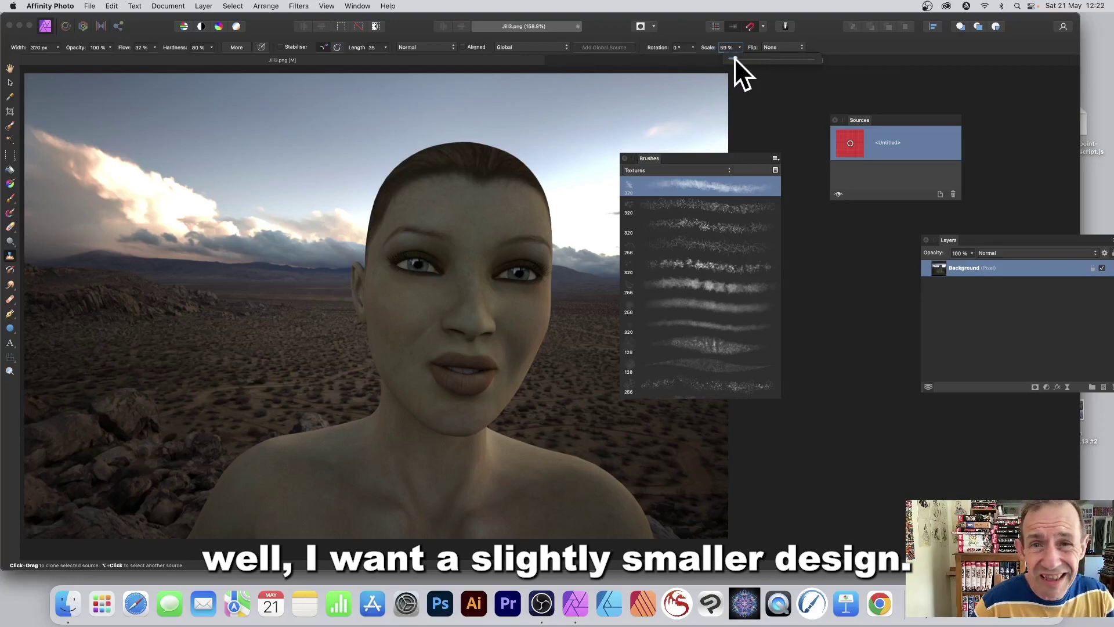
left_click_drag(733, 57, 730, 59)
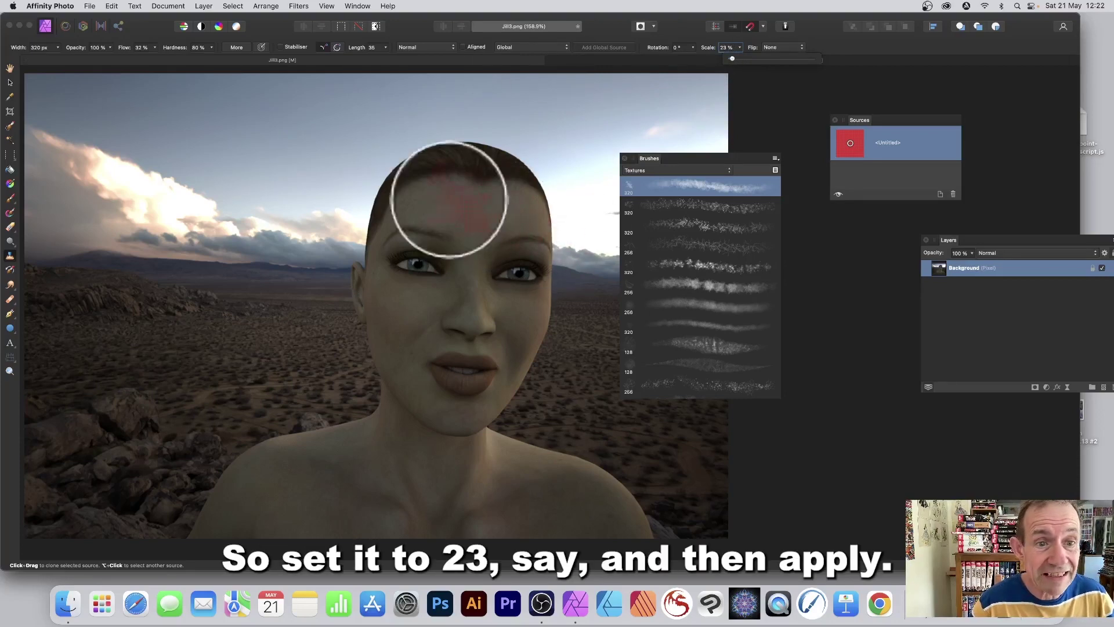
left_click_drag(294, 169, 303, 189)
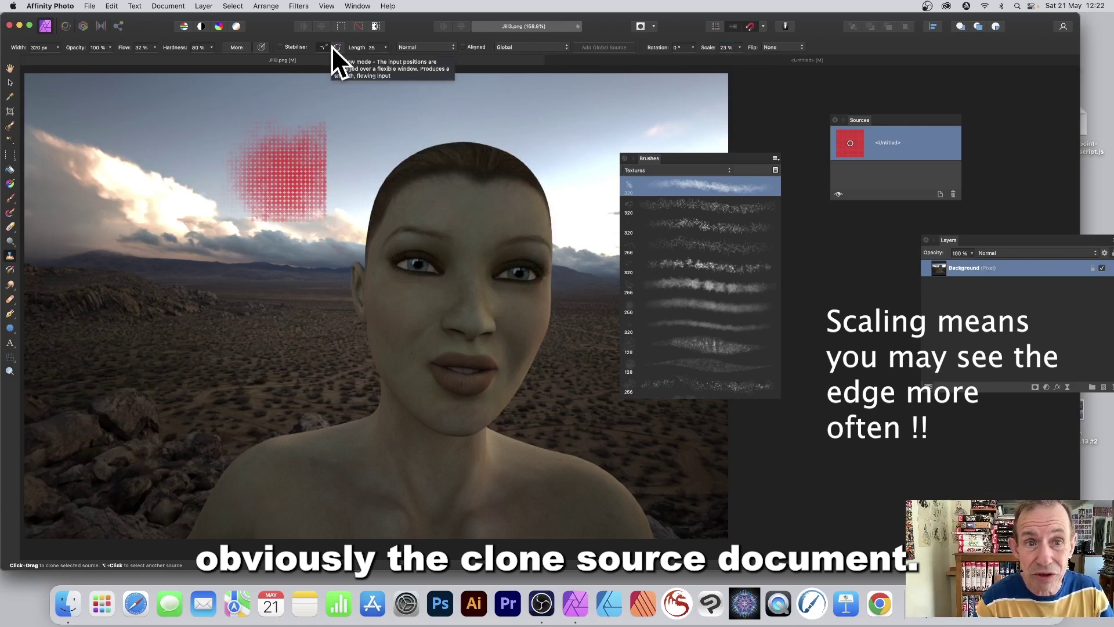
mouse_move(323, 249)
left_mouse_down()
mouse_move(314, 134)
mouse_move(333, 264)
mouse_move(309, 125)
mouse_move(317, 214)
left_mouse_up()
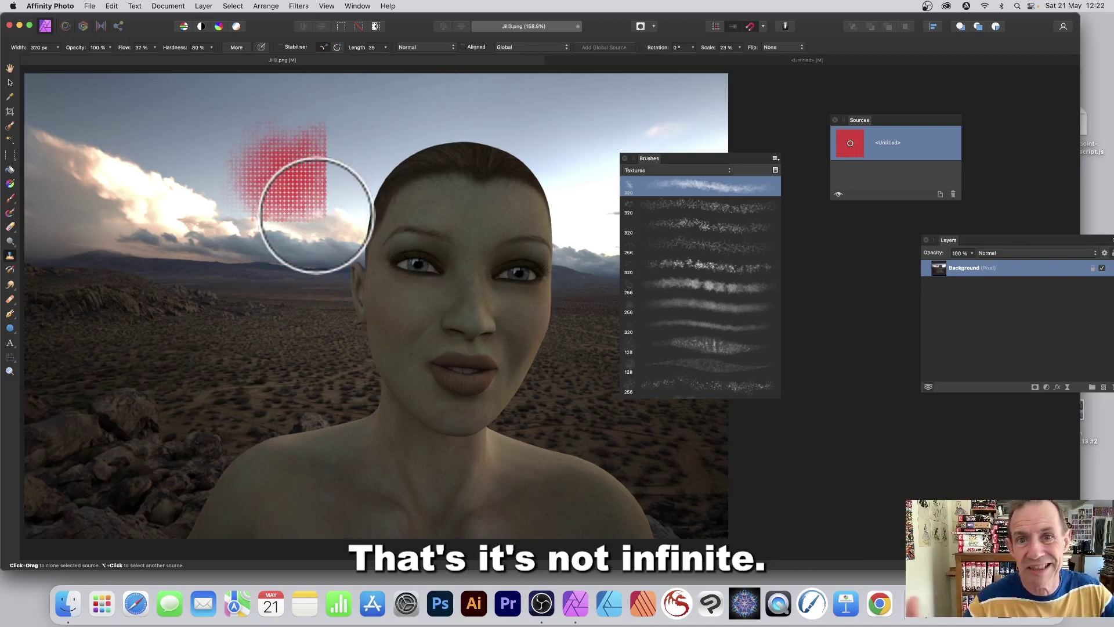
mouse_move(323, 319)
left_mouse_down()
mouse_move(151, 256)
mouse_move(399, 194)
mouse_move(70, 204)
mouse_move(182, 154)
mouse_move(100, 290)
mouse_move(269, 194)
mouse_move(168, 193)
mouse_move(488, 120)
mouse_move(385, 112)
mouse_move(547, 112)
mouse_move(493, 124)
mouse_move(504, 169)
mouse_move(428, 155)
mouse_move(442, 112)
mouse_move(507, 234)
mouse_move(402, 202)
mouse_move(298, 273)
mouse_move(95, 472)
mouse_move(278, 368)
left_mouse_up()
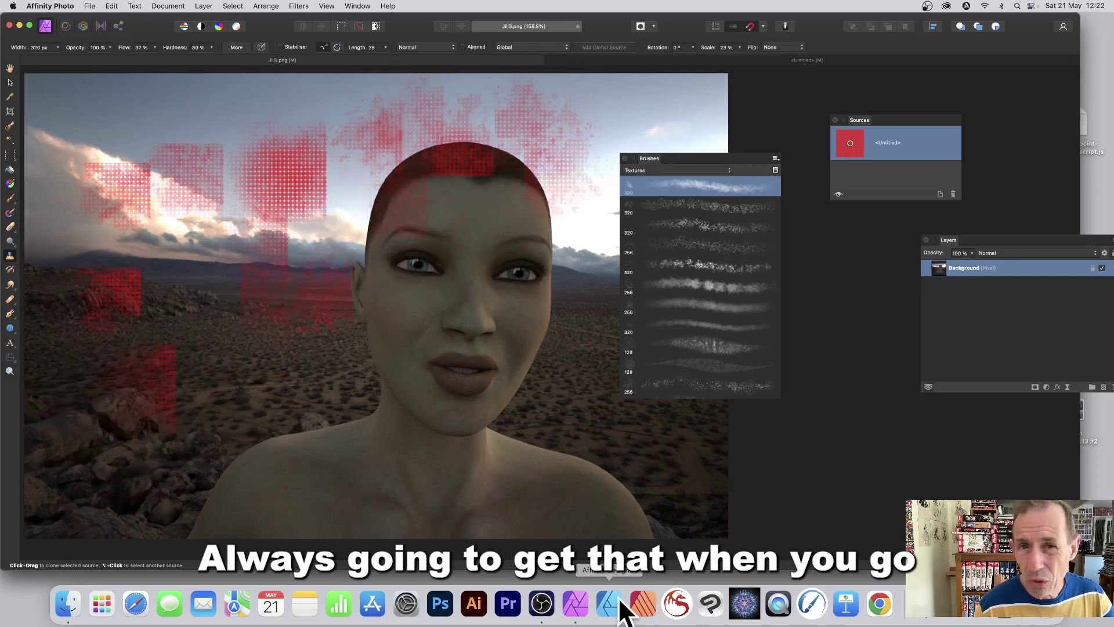
Set the clone scale to 71% and paint larger red dots over the sky, forehead, eyes and nose.
left_click(739, 47)
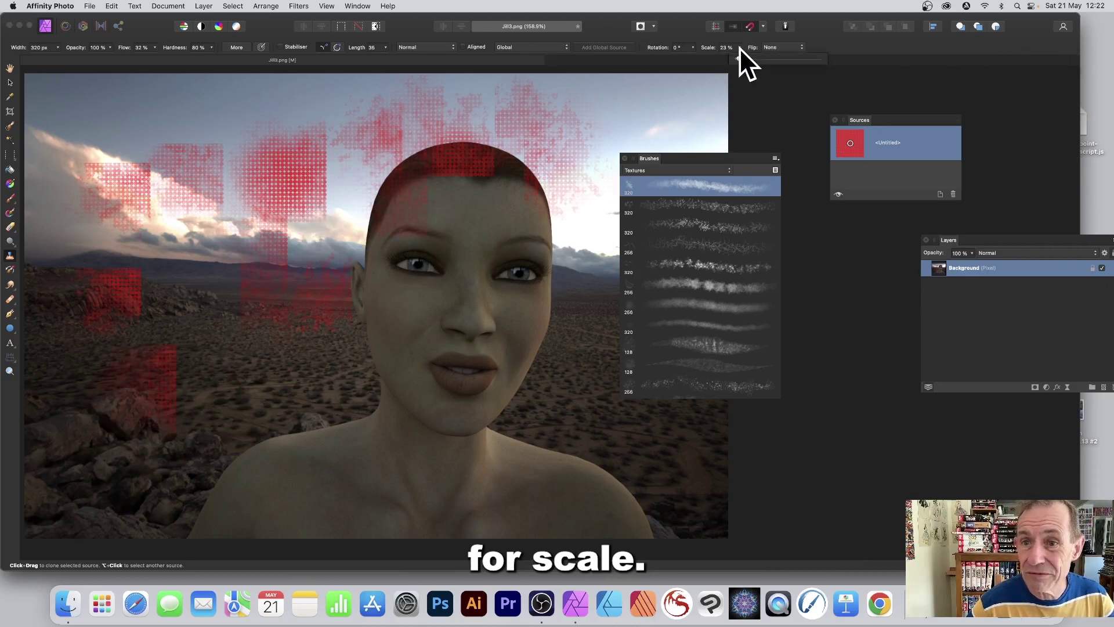
left_click_drag(744, 58, 742, 58)
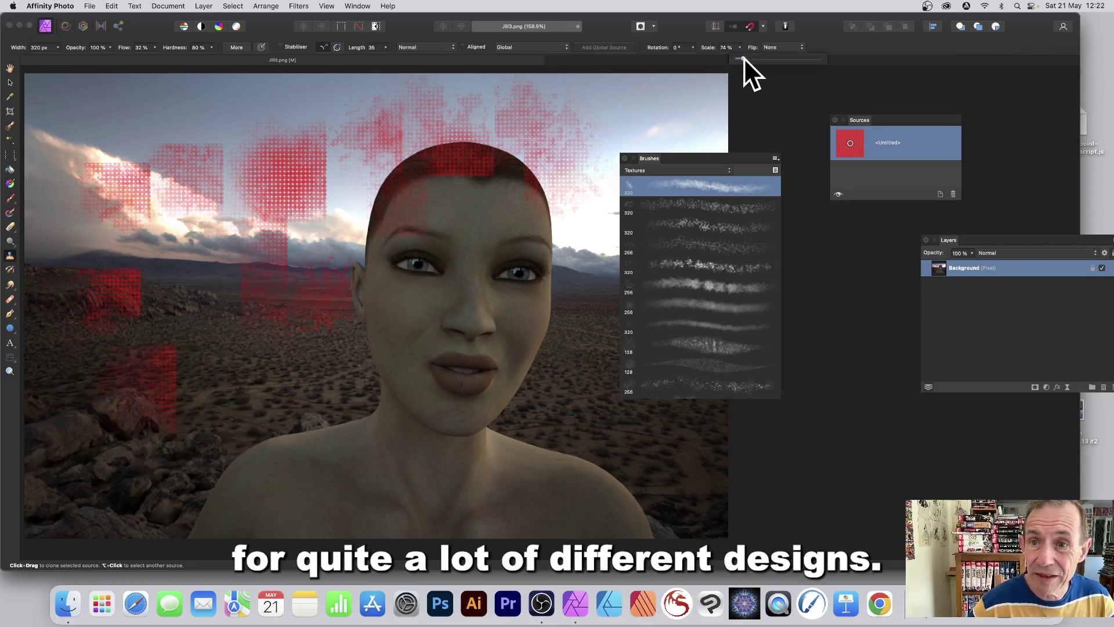
left_click(319, 341)
mouse_move(319, 340)
left_mouse_down()
mouse_move(344, 371)
mouse_move(335, 397)
mouse_move(293, 399)
mouse_move(276, 368)
mouse_move(401, 269)
mouse_move(408, 307)
mouse_move(316, 253)
mouse_move(353, 245)
mouse_move(397, 198)
mouse_move(571, 206)
mouse_move(526, 256)
mouse_move(512, 241)
mouse_move(543, 265)
left_mouse_up()
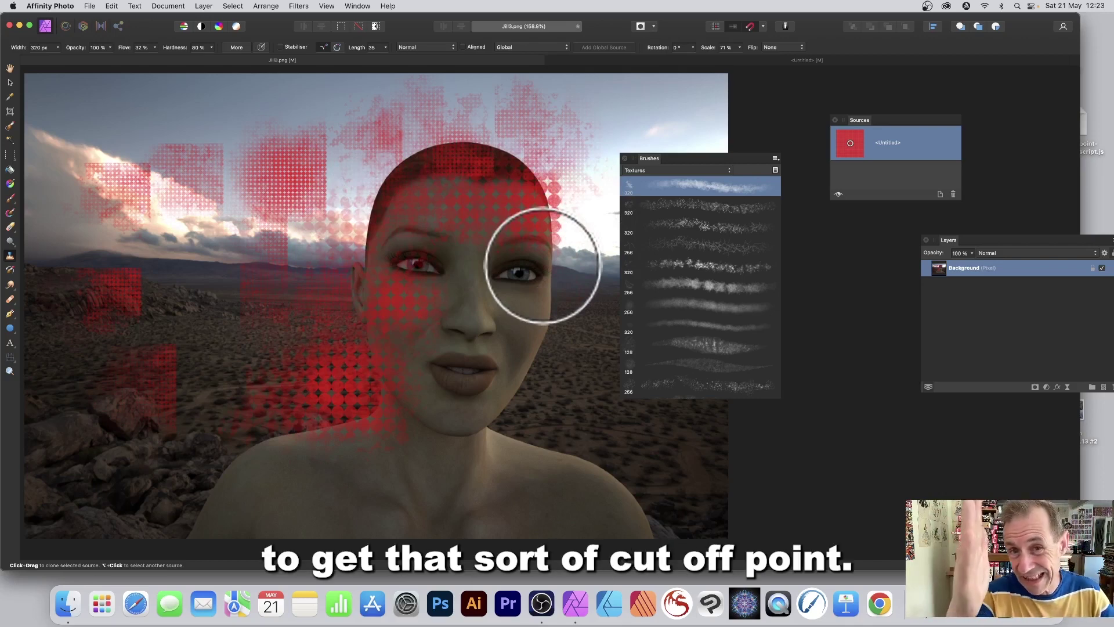
mouse_move(323, 93)
left_mouse_down()
mouse_move(241, 140)
mouse_move(287, 117)
mouse_move(321, 125)
mouse_move(95, 133)
mouse_move(111, 161)
mouse_move(165, 141)
mouse_move(309, 252)
mouse_move(278, 255)
left_mouse_up()
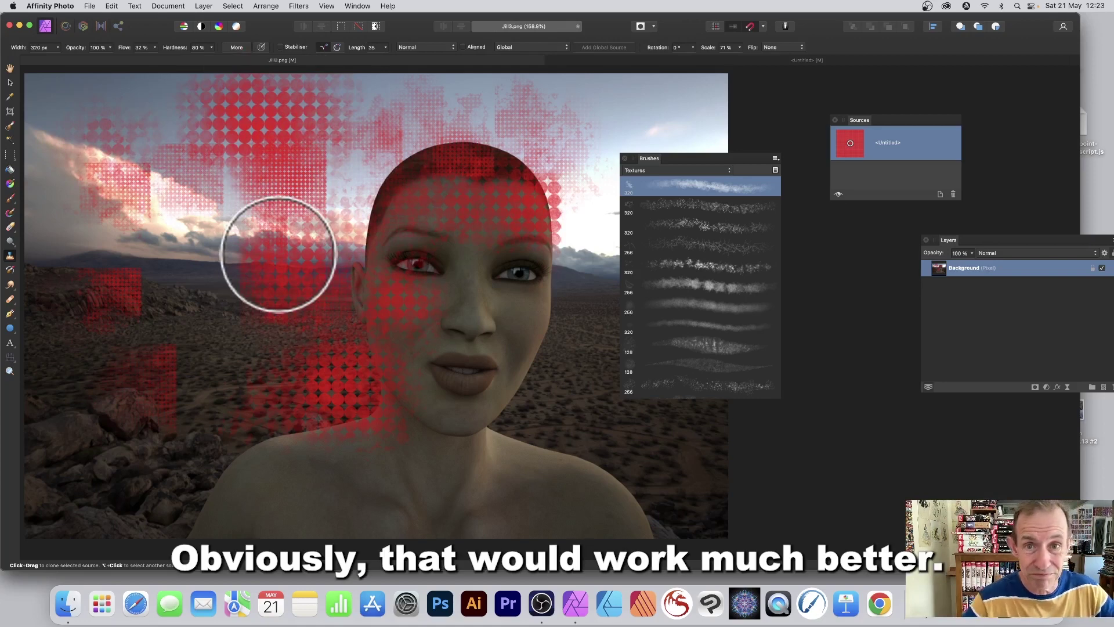
mouse_move(448, 211)
left_mouse_down()
mouse_move(432, 236)
mouse_move(445, 263)
mouse_move(490, 280)
mouse_move(466, 281)
mouse_move(485, 282)
mouse_move(477, 321)
left_mouse_up()
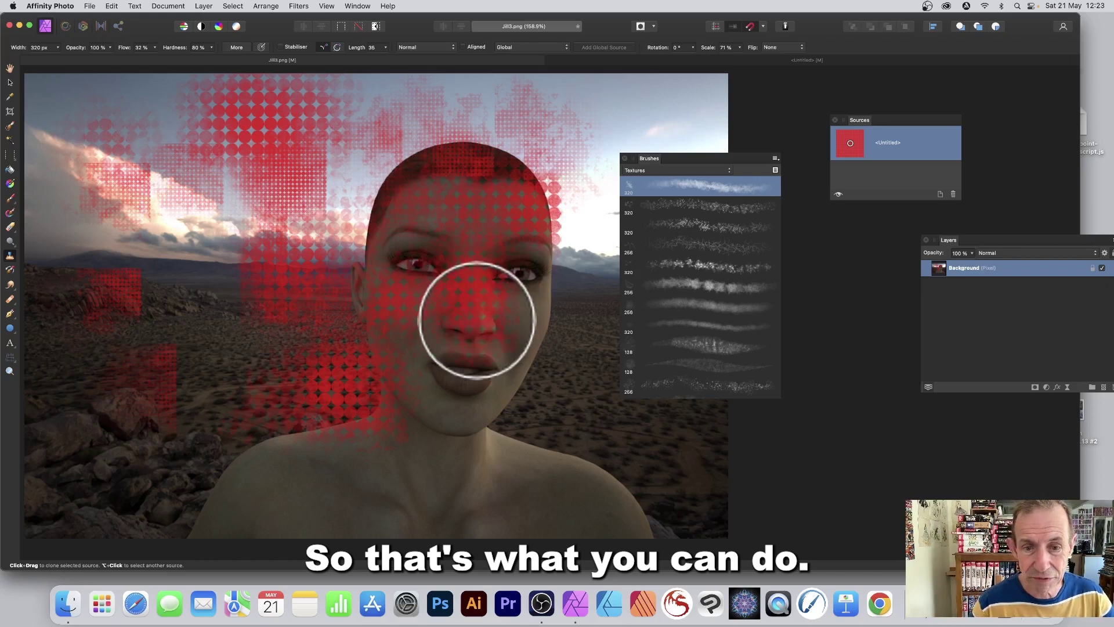
Rotate the clone source 56°, flip it both ways, and reduce its scale to 28%.
left_click(692, 48)
left_click_drag(695, 57, 706, 56)
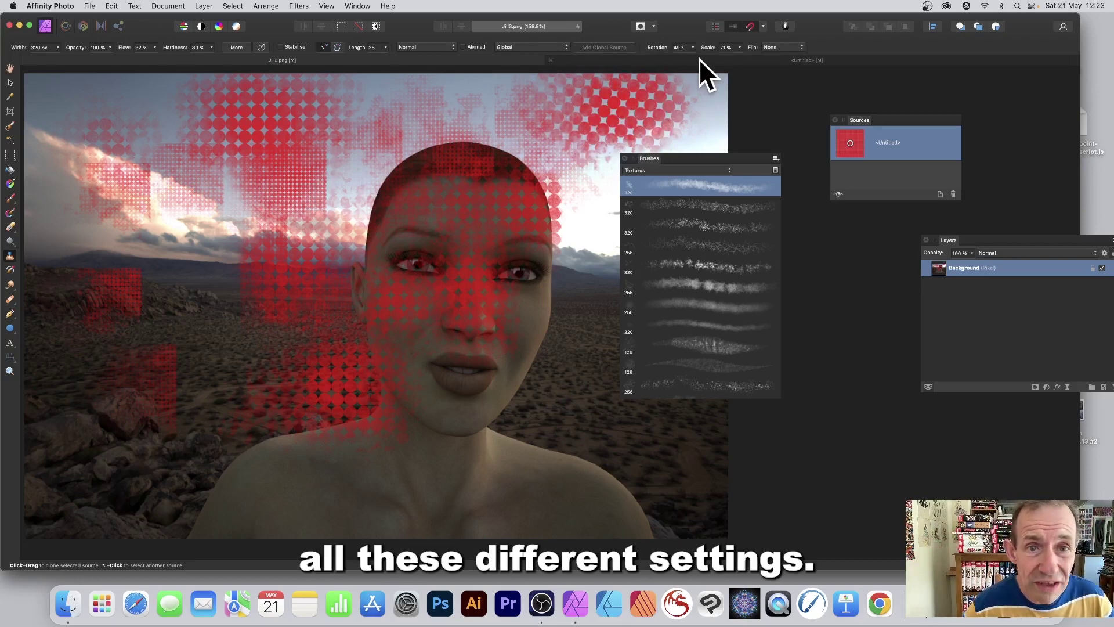
left_click(778, 48)
left_click(774, 76)
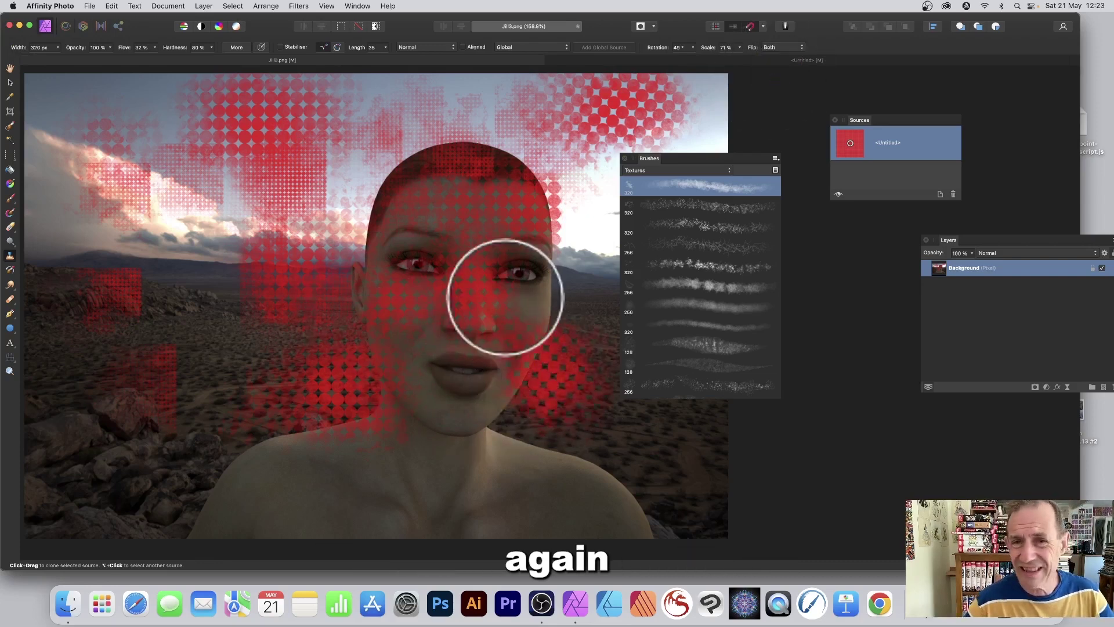
left_click(739, 47)
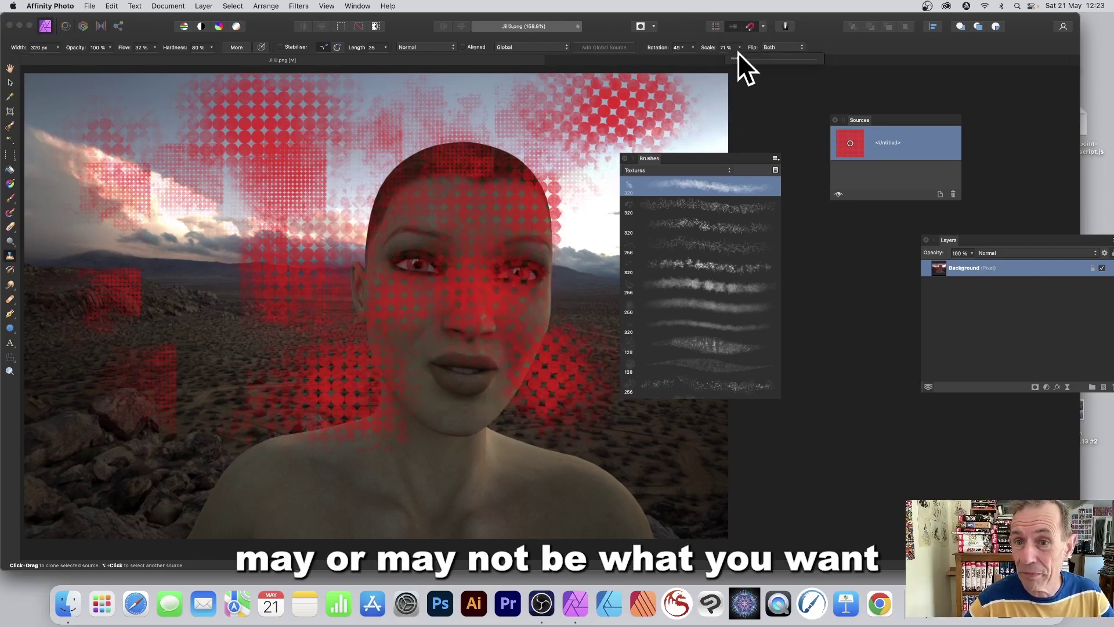
left_click_drag(733, 58, 731, 58)
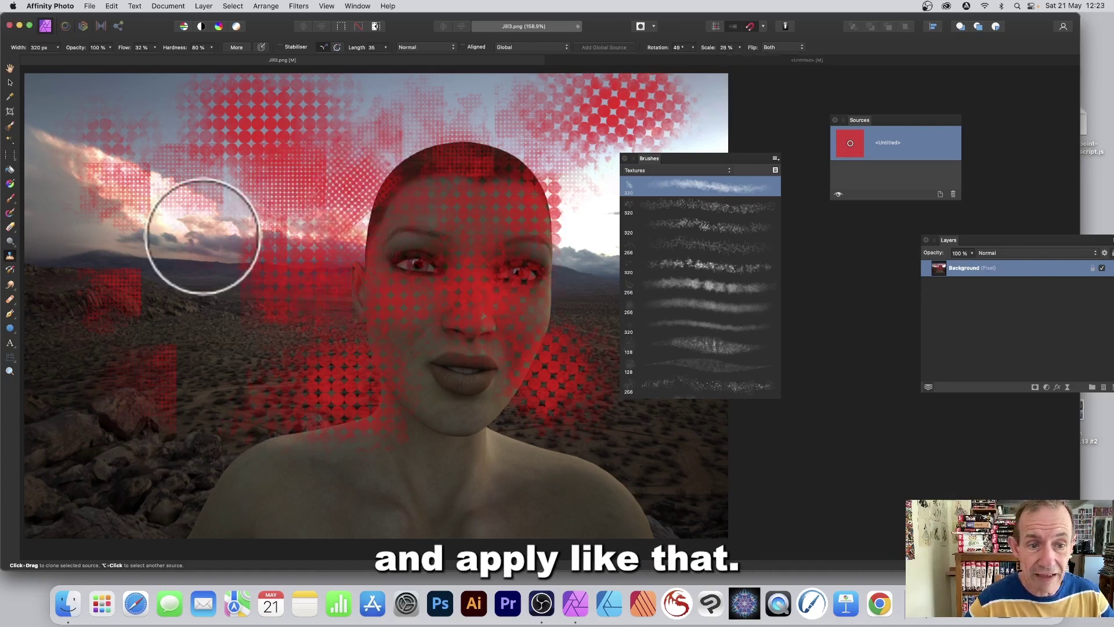
Paint teal Divide-mode dots over the face, then set a 128 px texture brush to 220 px.
left_click(437, 47)
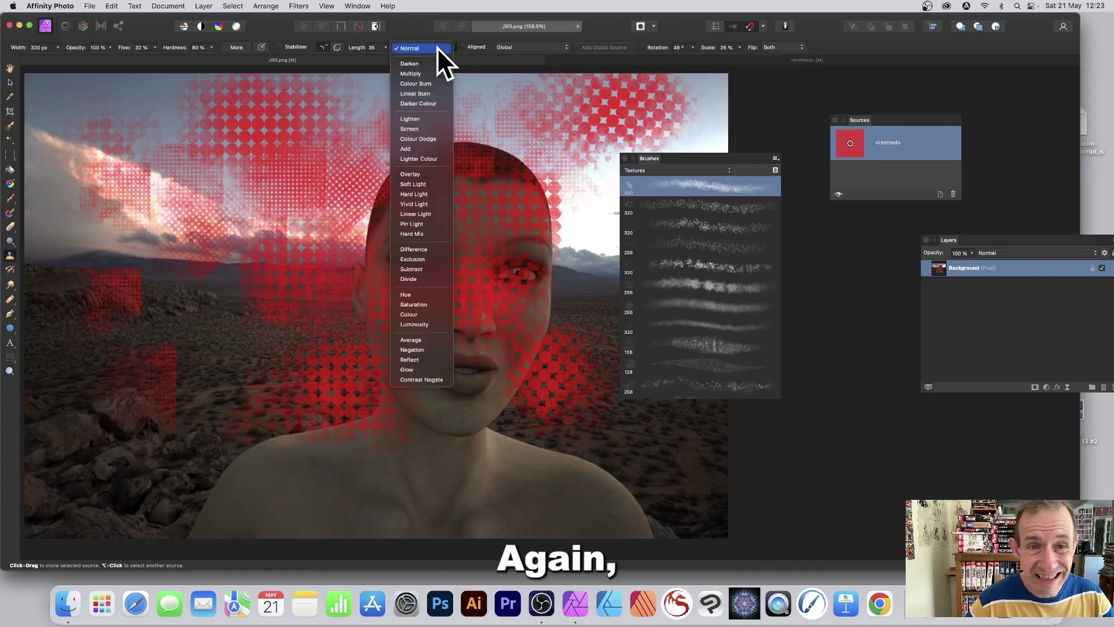
left_click(414, 280)
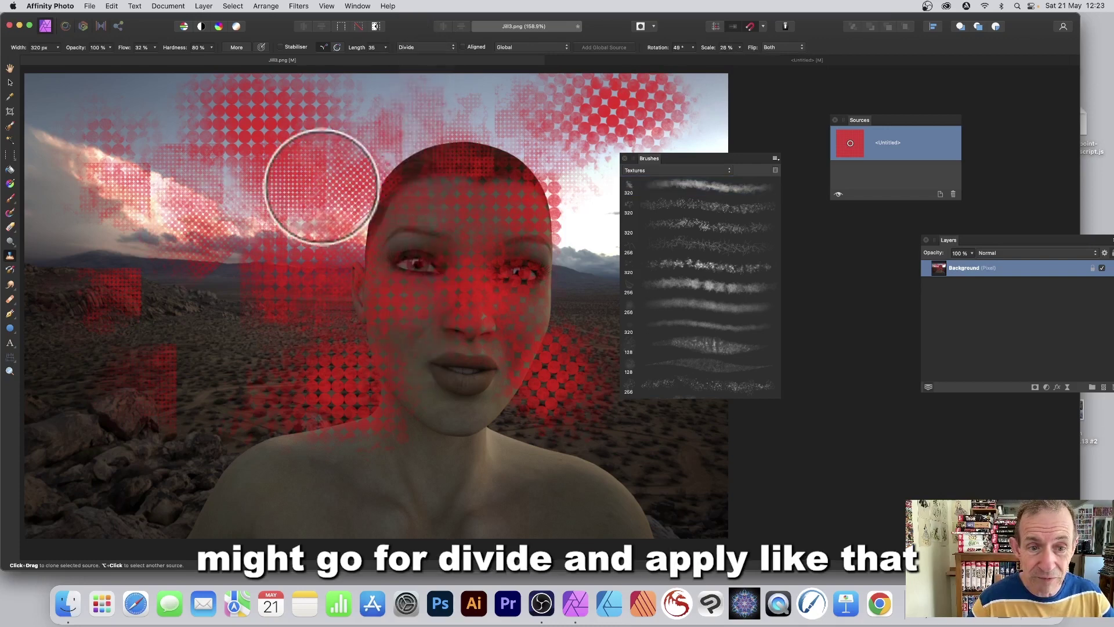
mouse_move(378, 218)
left_mouse_down()
mouse_move(415, 229)
mouse_move(509, 288)
mouse_move(505, 265)
mouse_move(518, 265)
mouse_move(408, 348)
mouse_move(429, 353)
mouse_move(317, 383)
mouse_move(347, 416)
mouse_move(321, 408)
mouse_move(341, 442)
mouse_move(417, 487)
left_mouse_up()
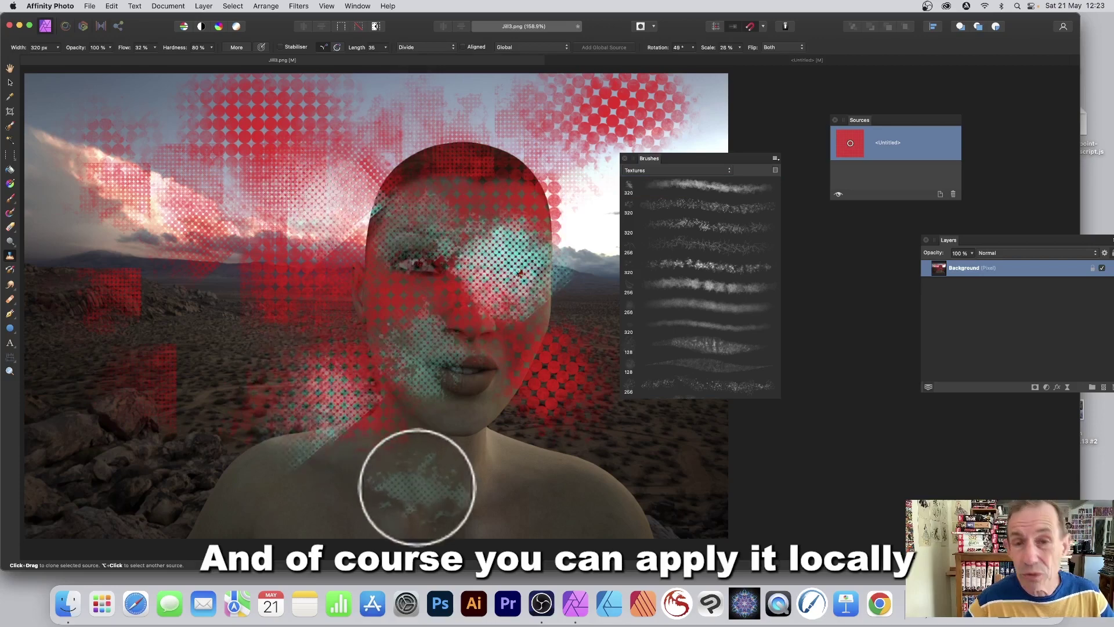
left_click(690, 343)
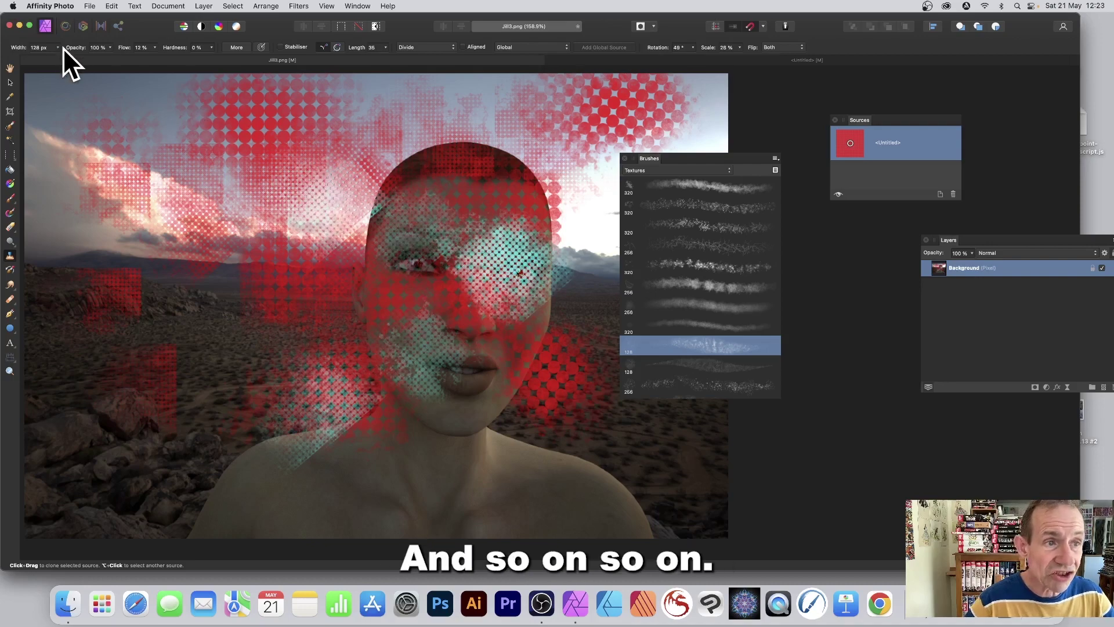
left_click_drag(57, 57, 65, 58)
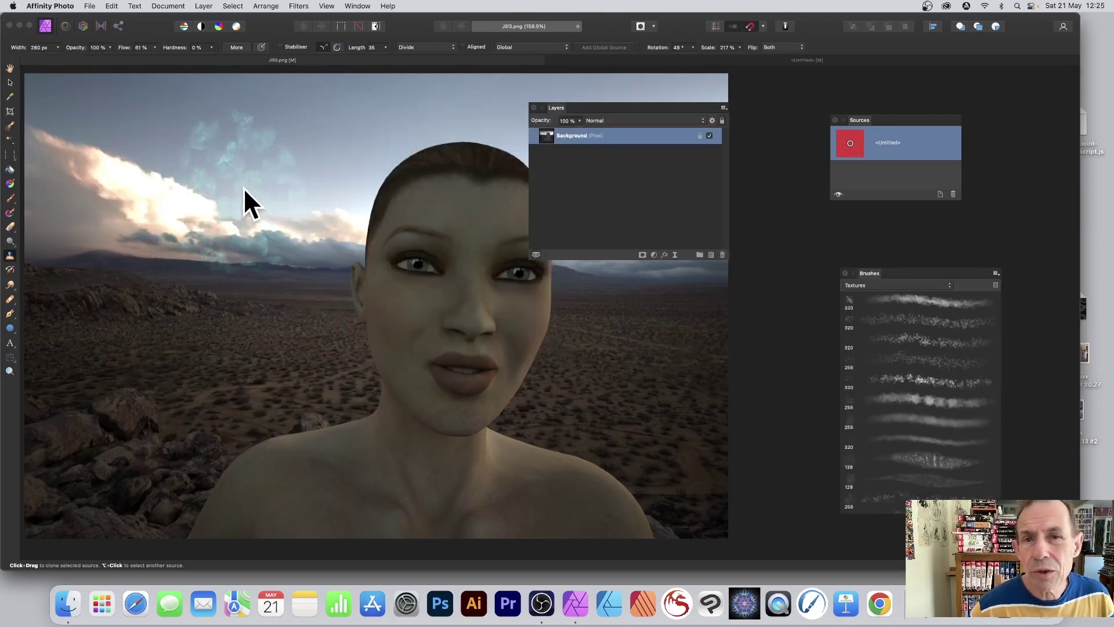
Undo the bluish sky stroke and add a new pixel layer above the background.
left_click_drag(244, 189, 257, 191)
key("super+z")
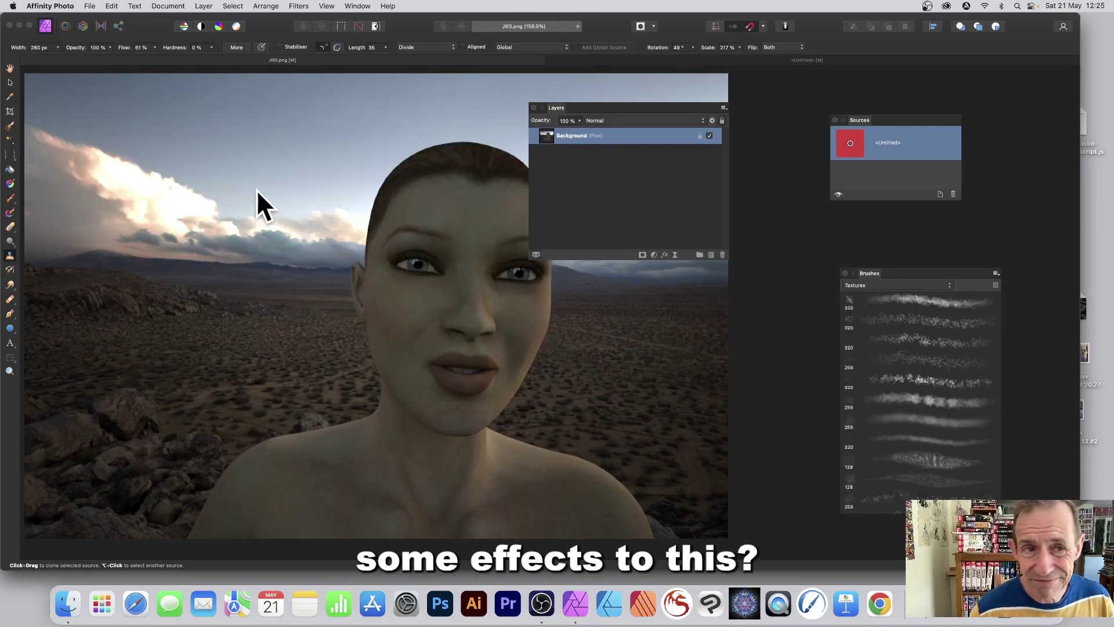
left_click(204, 3)
left_click(211, 49)
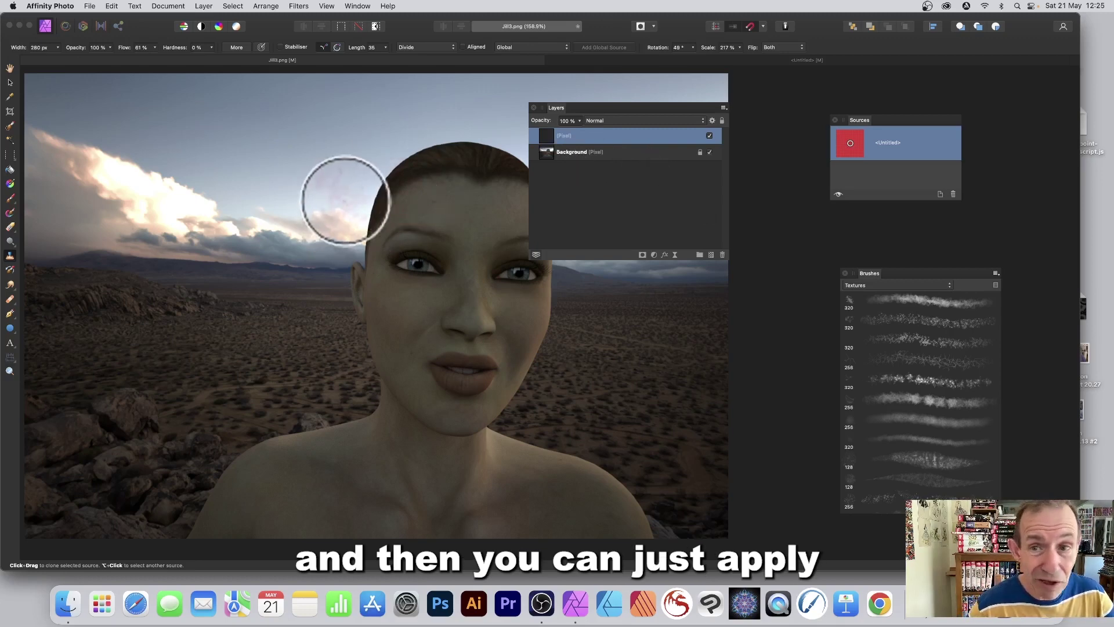
Paint red dot clones across the sky and face on that layer, then nudge it slightly down-left.
mouse_move(323, 241)
left_mouse_down()
mouse_move(361, 180)
mouse_move(247, 202)
mouse_move(242, 153)
mouse_move(291, 163)
mouse_move(259, 173)
mouse_move(284, 209)
mouse_move(251, 284)
mouse_move(260, 308)
mouse_move(190, 365)
mouse_move(341, 336)
mouse_move(363, 343)
mouse_move(339, 253)
mouse_move(379, 171)
mouse_move(476, 160)
left_mouse_up()
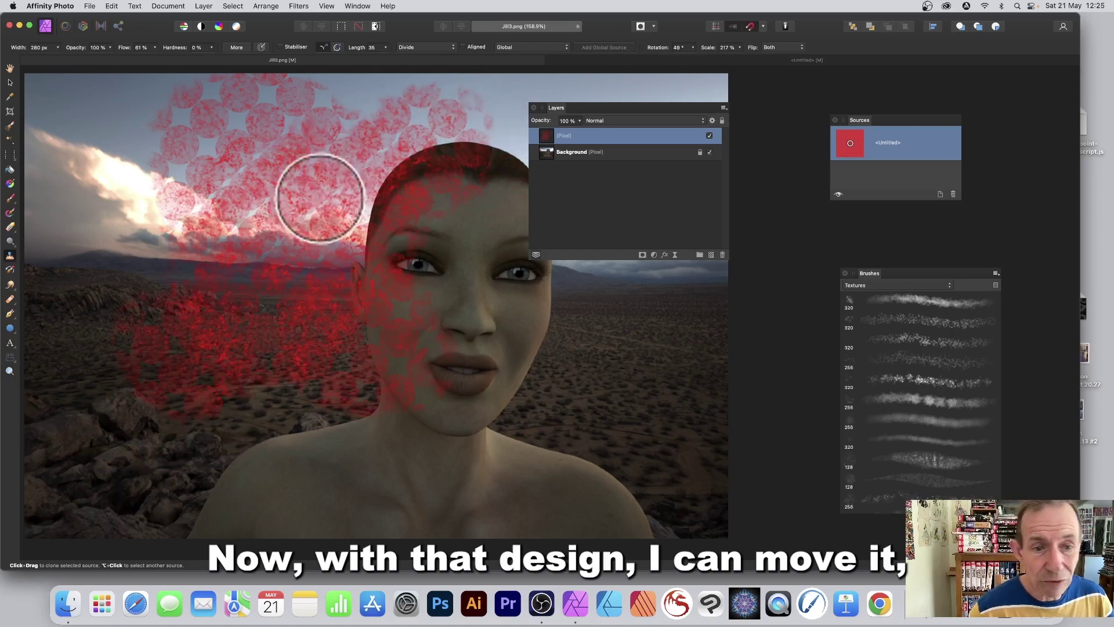
left_click(10, 83)
left_click_drag(329, 129, 308, 152)
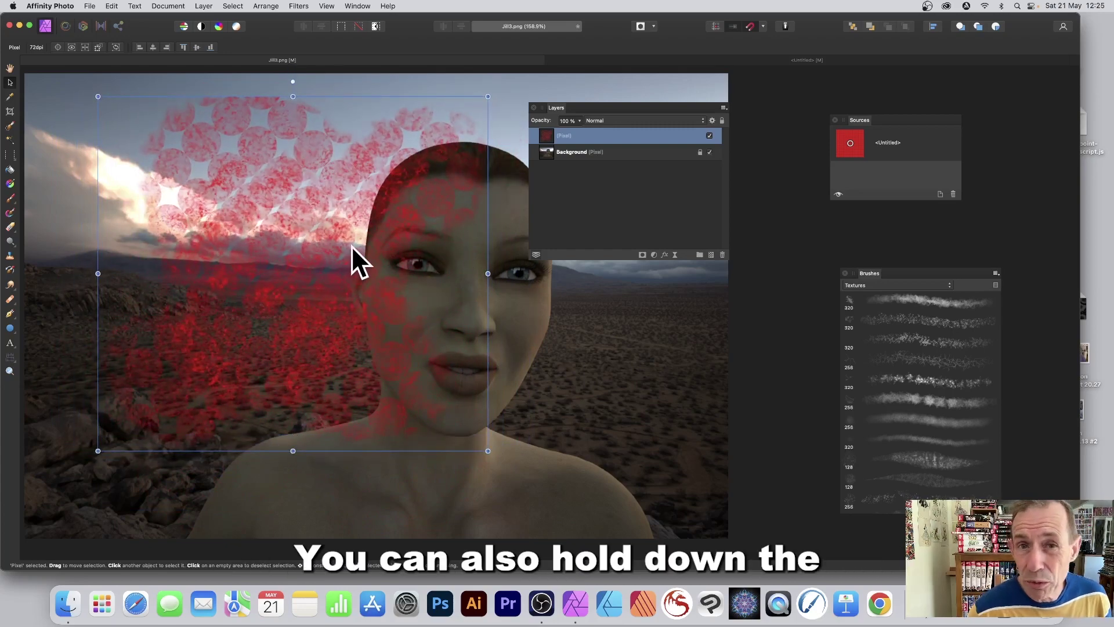
mouse_move(287, 176)
left_mouse_down()
mouse_move(375, 227)
mouse_move(274, 296)
left_mouse_up()
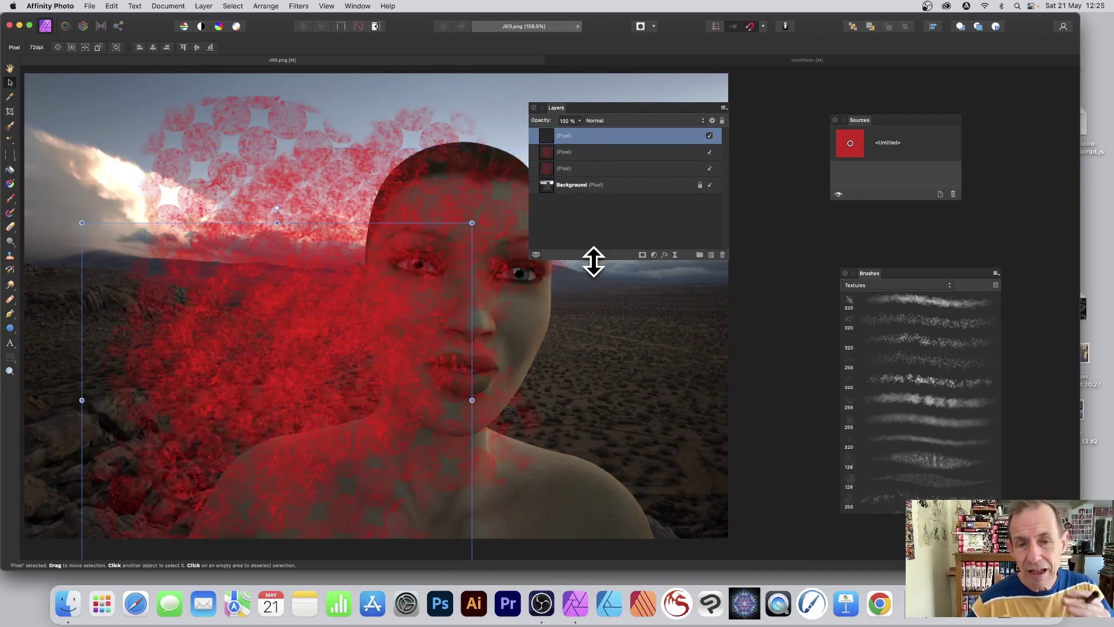
key("super+z")
key("super+z")
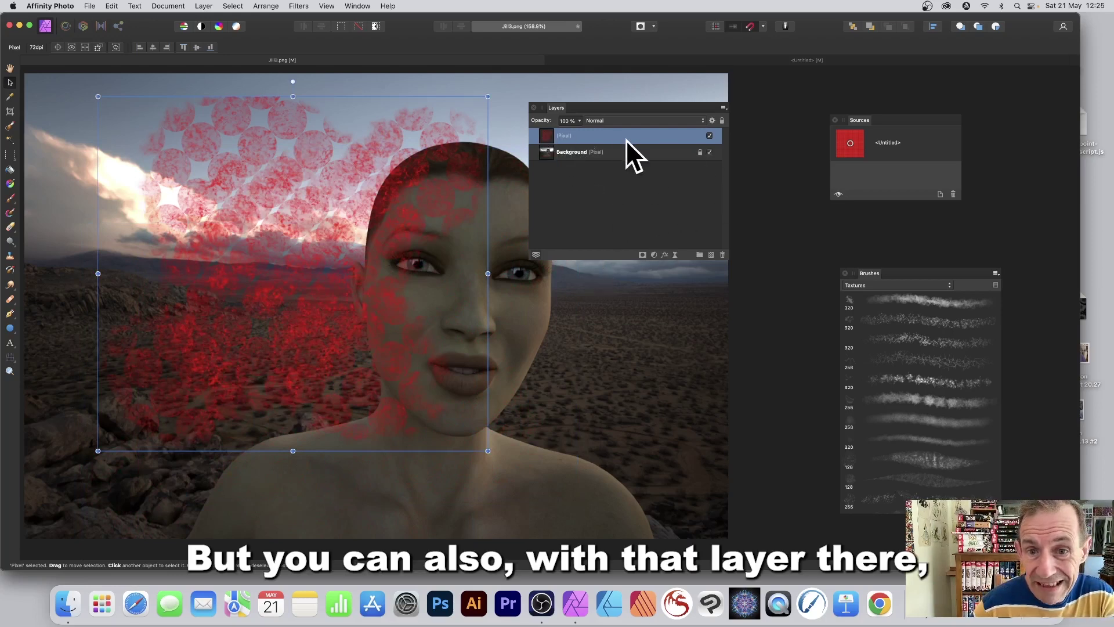
Apply a 3D layer effect with an 8.1 px radius to the red pattern layer.
left_click(665, 255)
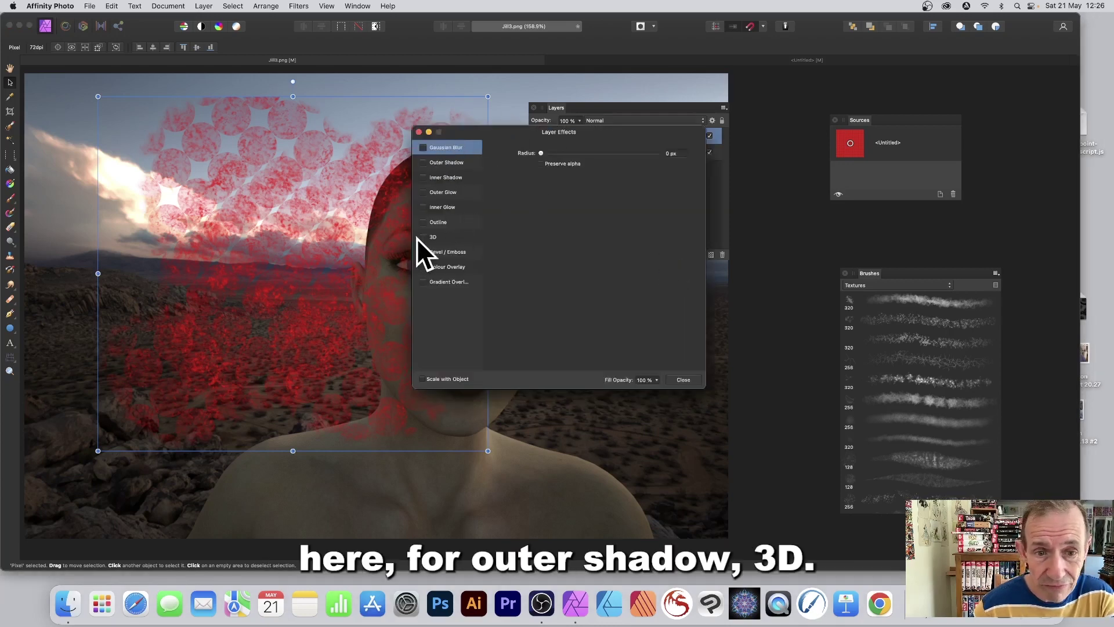
left_click(435, 237)
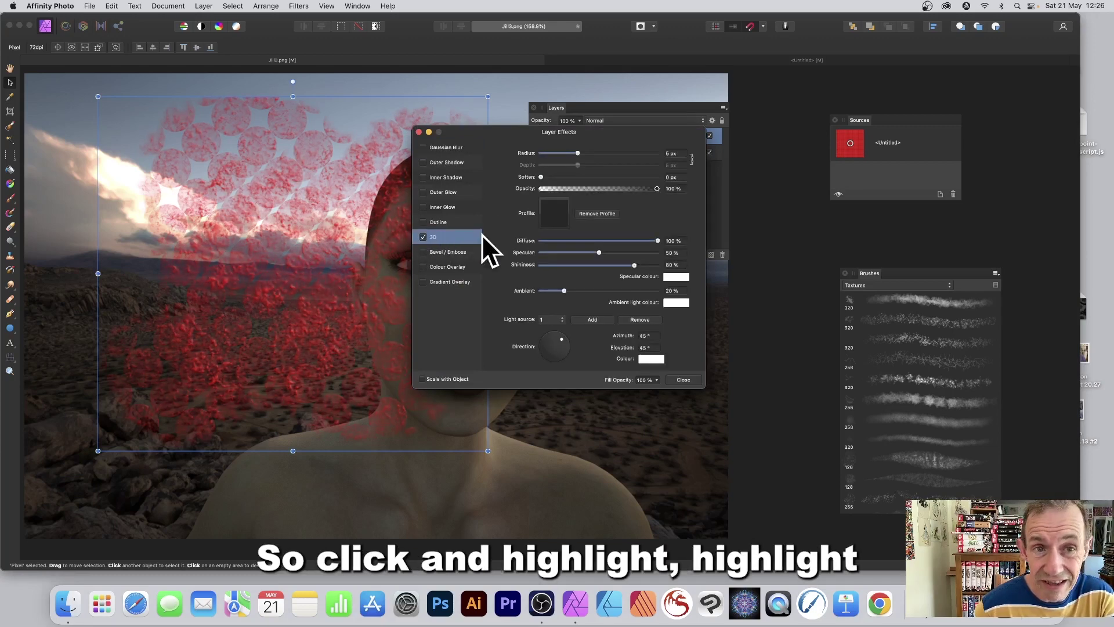
mouse_move(578, 154)
left_mouse_down()
mouse_move(586, 152)
mouse_move(578, 153)
left_mouse_up()
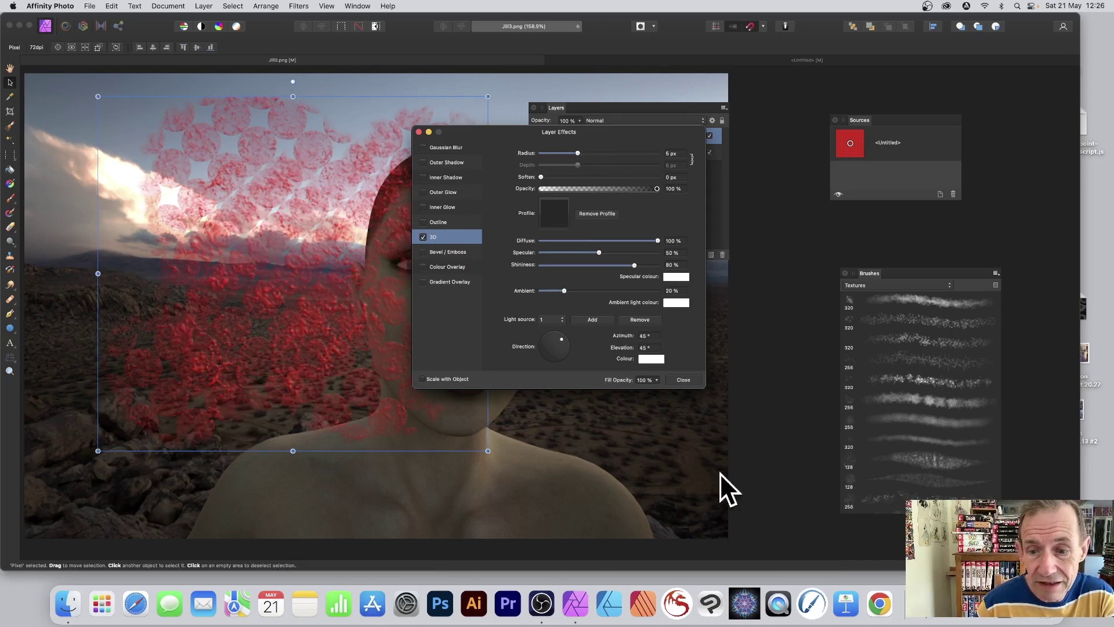
left_click(688, 379)
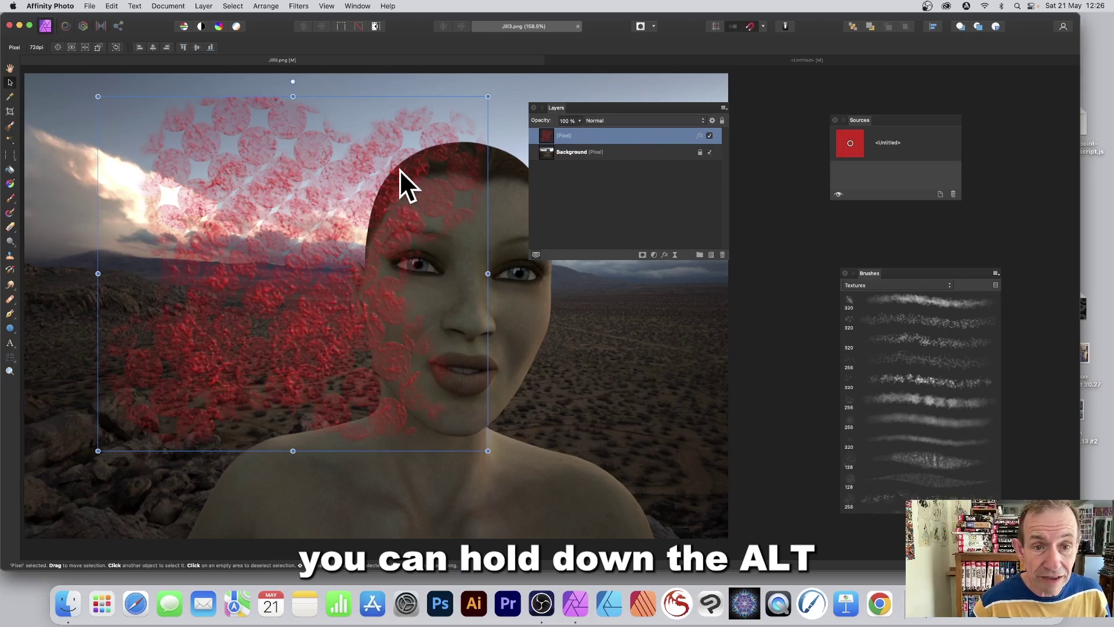
Duplicate the embossed red layer and rotate and reposition the copies across the portrait.
left_click_drag(405, 172, 694, 279)
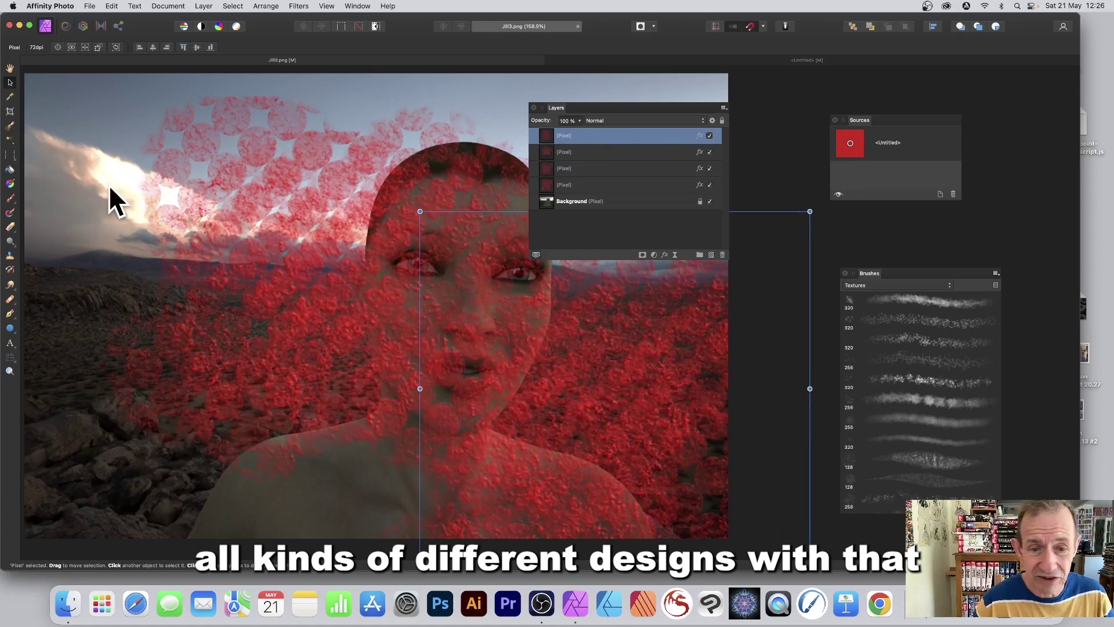
left_click_drag(421, 211, 525, 150)
left_click_drag(579, 361, 463, 320)
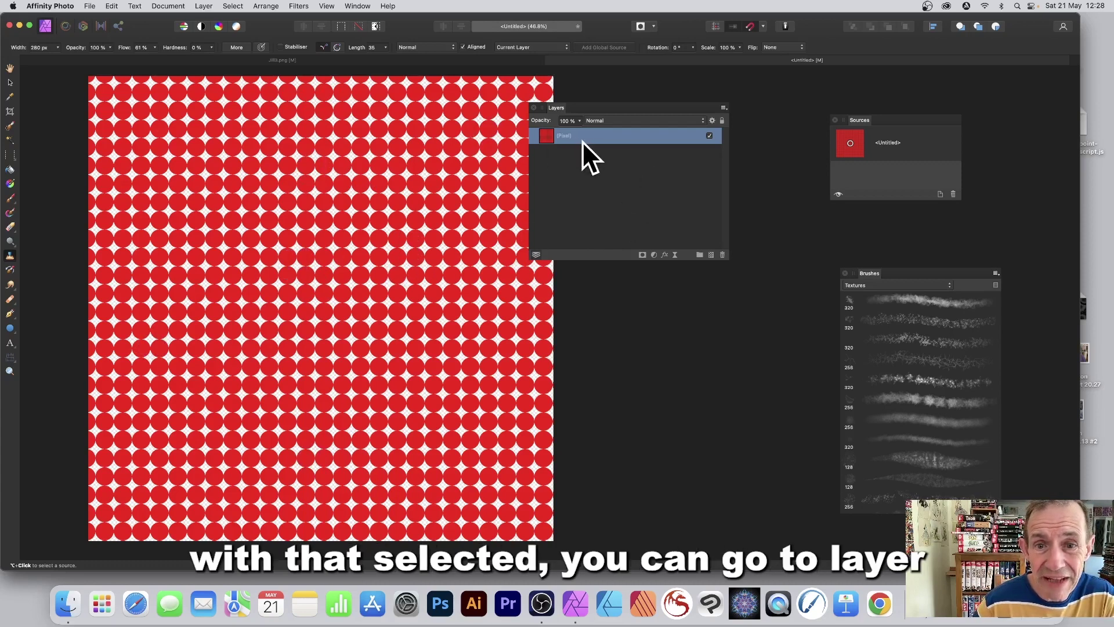
Add a Recolour adjustment layer with hue 229.3° to turn the dots deep blue.
left_click(204, 7)
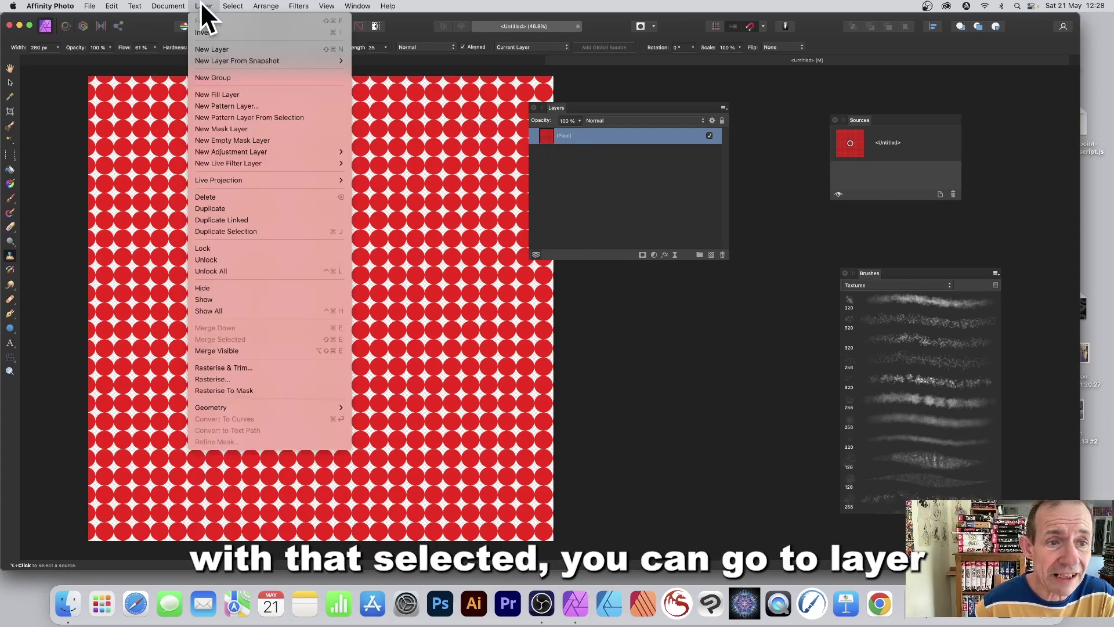
mouse_move(220, 151)
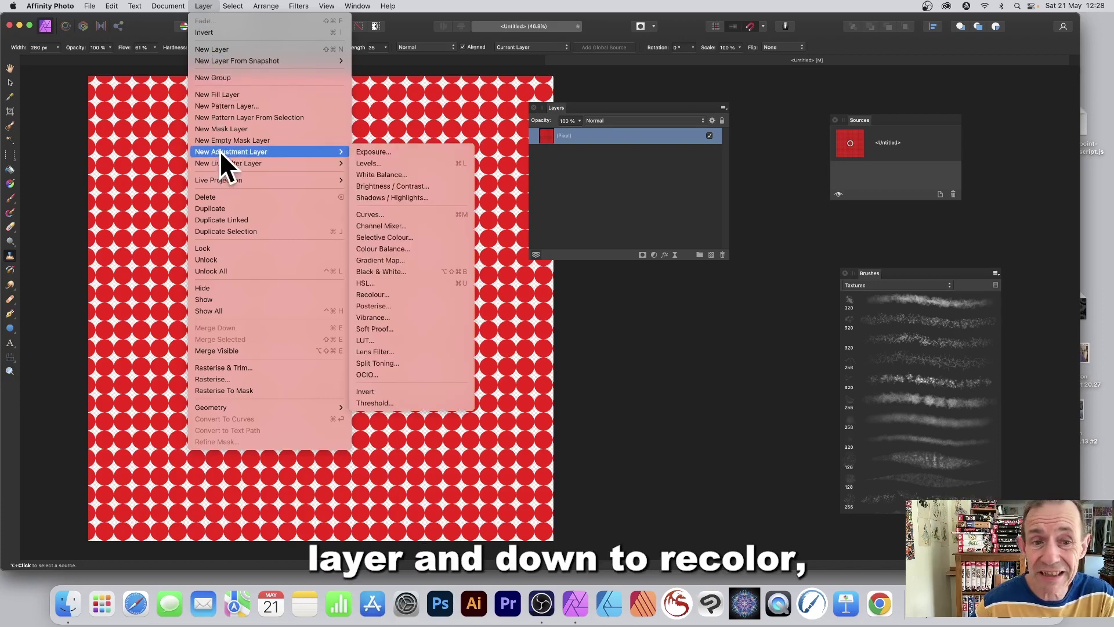
left_click(389, 294)
left_click_drag(249, 196, 332, 196)
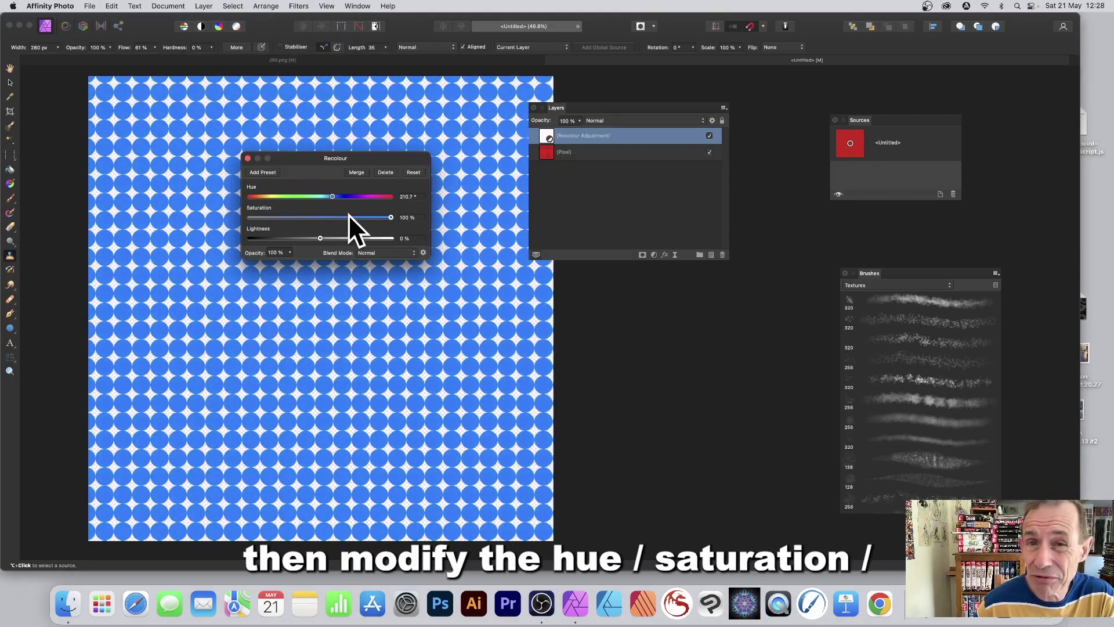
left_click_drag(339, 196, 340, 197)
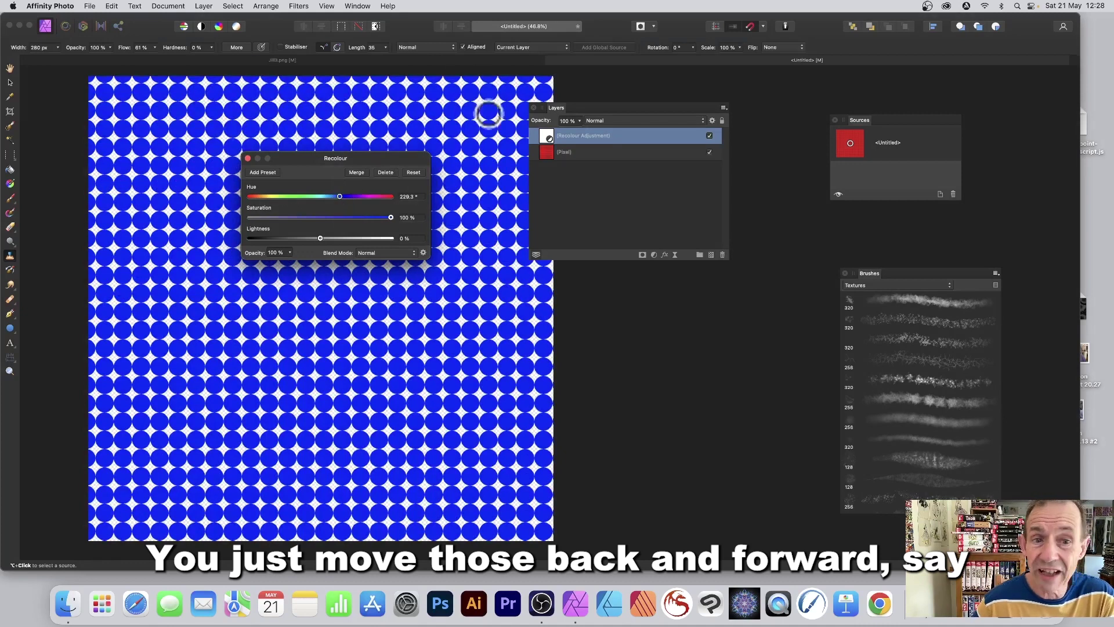
Merge the Recolour into the dot layer and add the blue pattern as a global source.
left_click(357, 173)
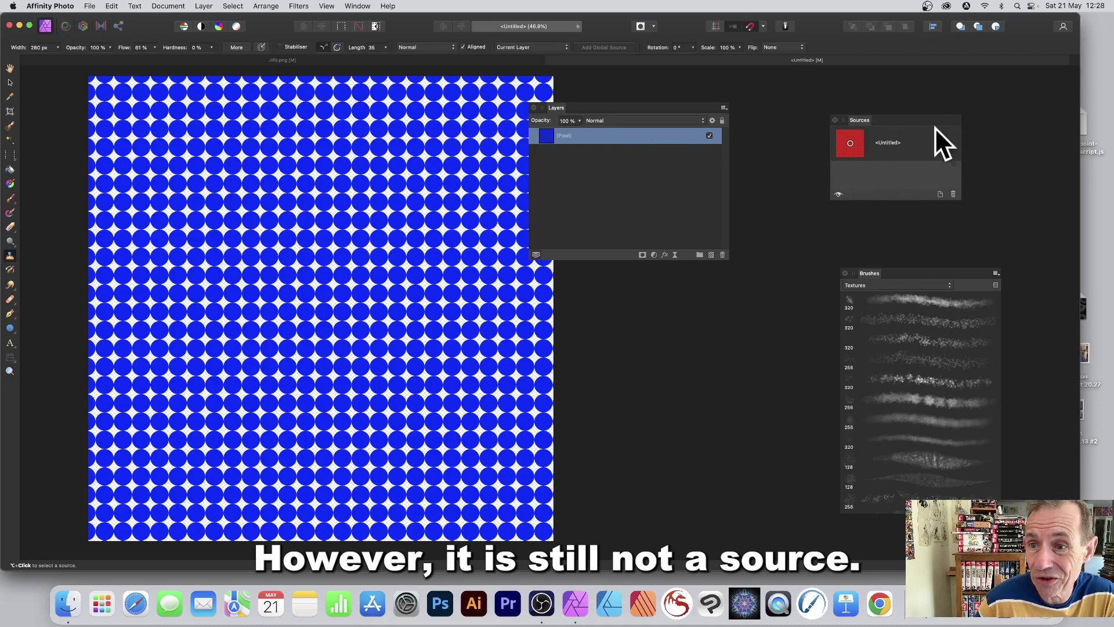
left_click_drag(861, 118, 598, 271)
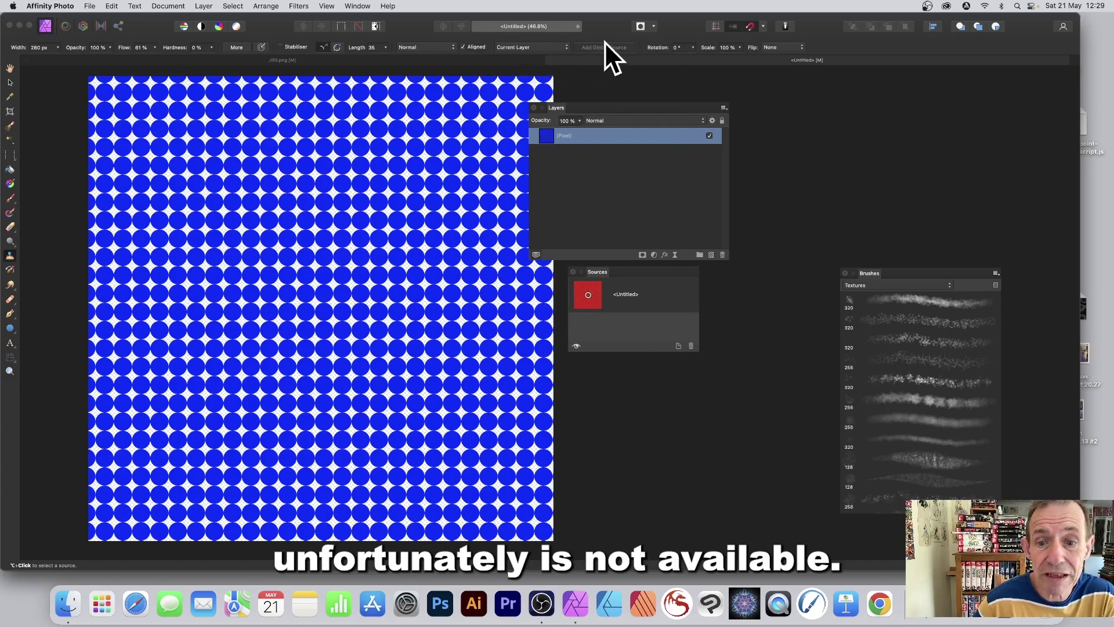
left_click(678, 346)
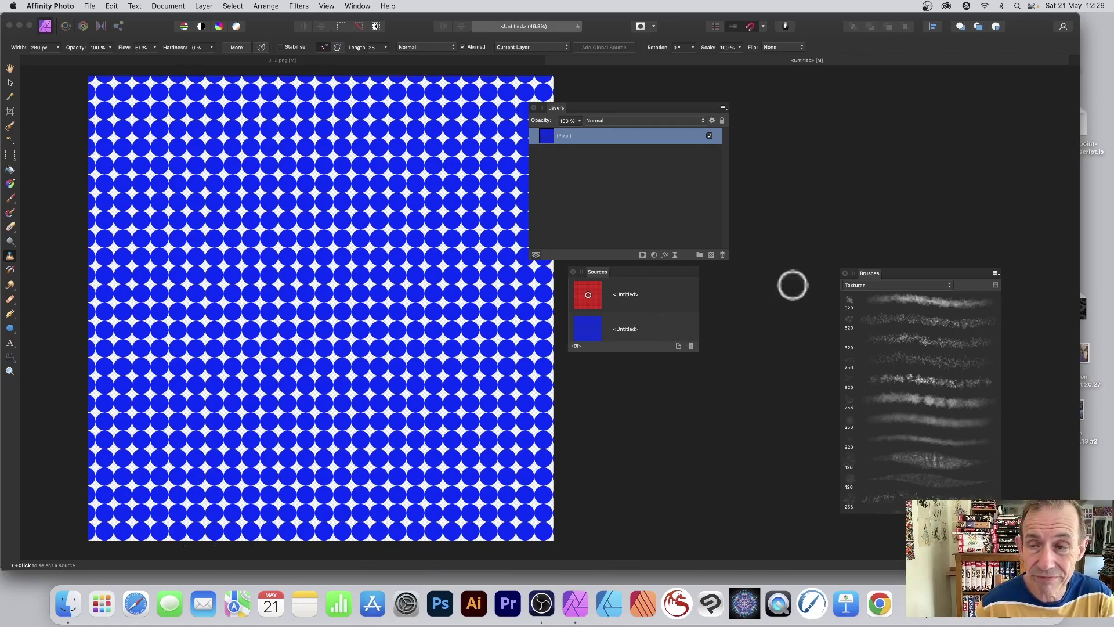
key("v")
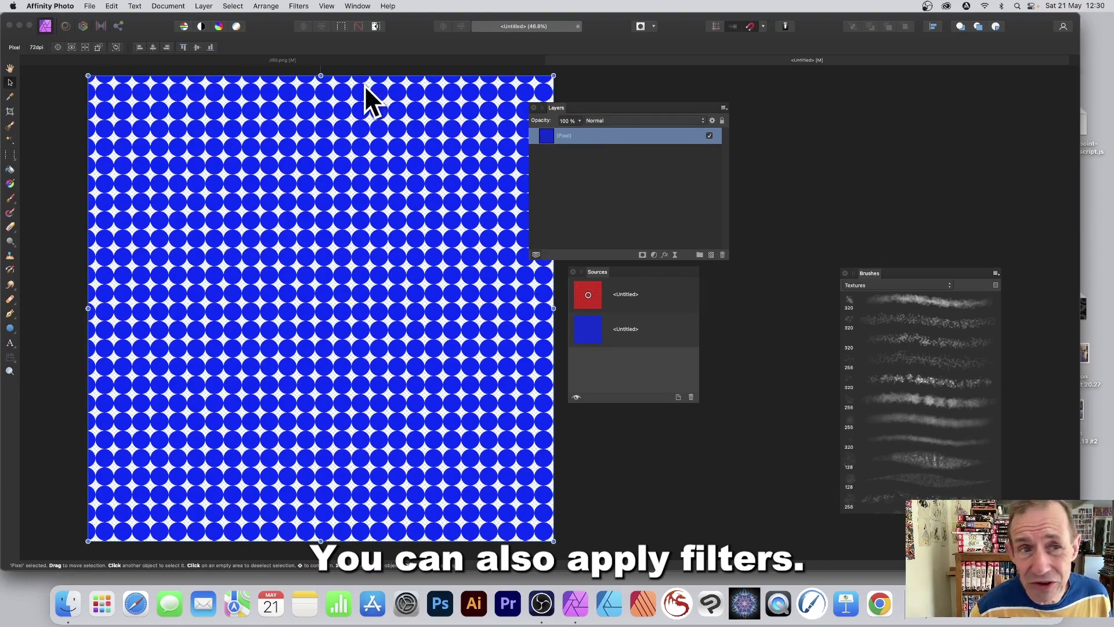
Start the Deform filter on the blue dot pattern and place four handles across it.
left_click(297, 4)
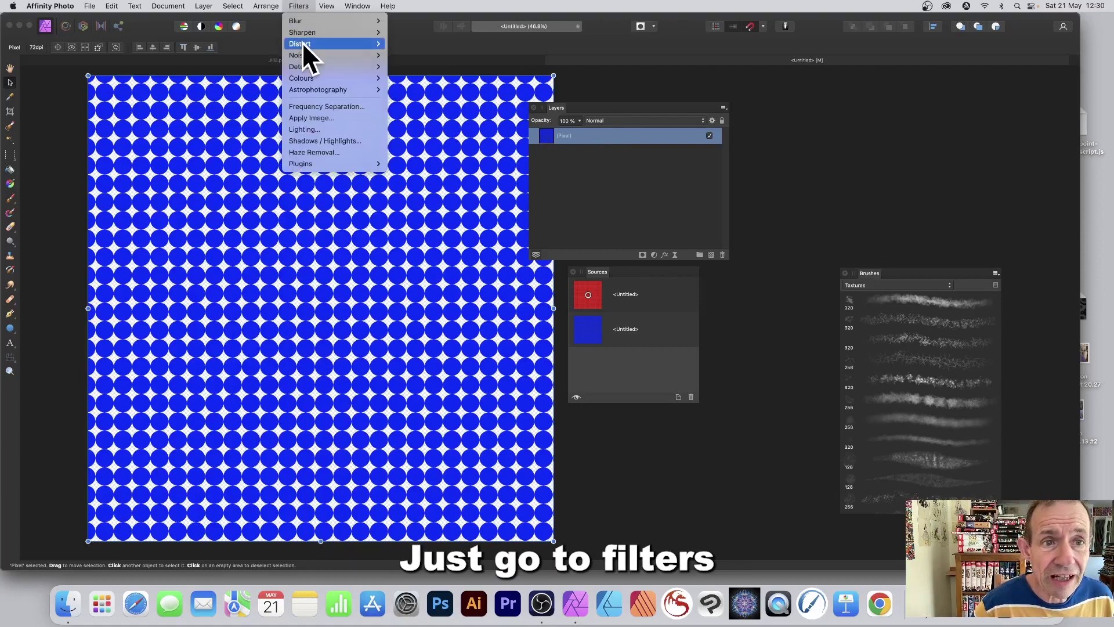
mouse_move(302, 43)
left_click(405, 44)
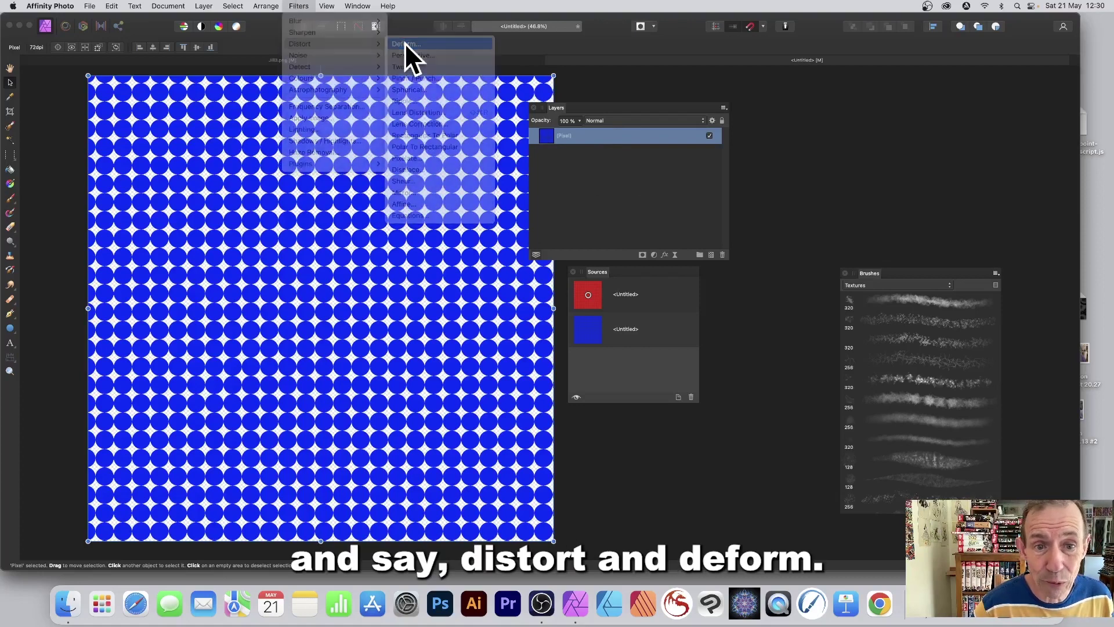
left_click(269, 182)
left_click(379, 245)
left_click(247, 313)
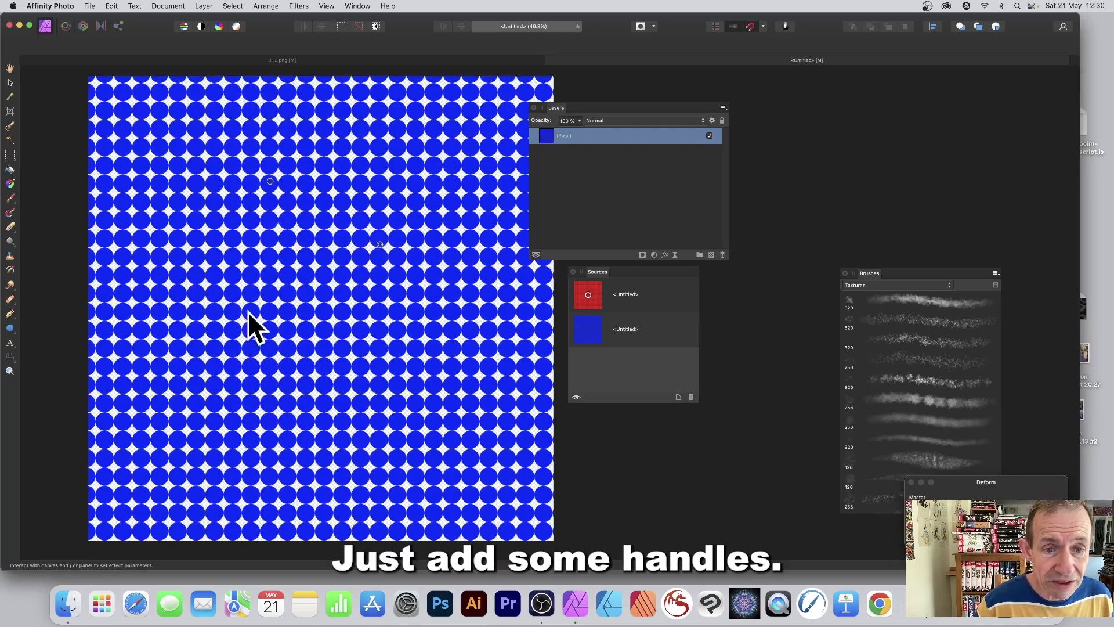
left_click(362, 342)
Drag the handles to stretch the dots into swirling ellipses and apply the warp.
left_click_drag(964, 479, 383, 154)
left_click_drag(248, 313, 155, 325)
left_click_drag(362, 342, 465, 384)
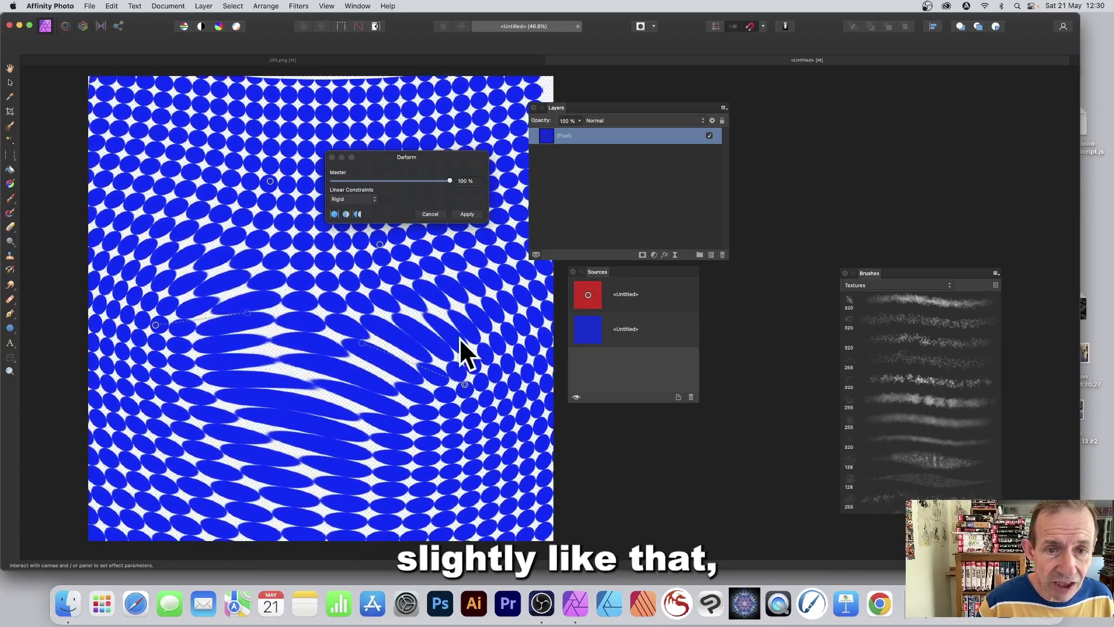
left_click_drag(270, 181, 137, 68)
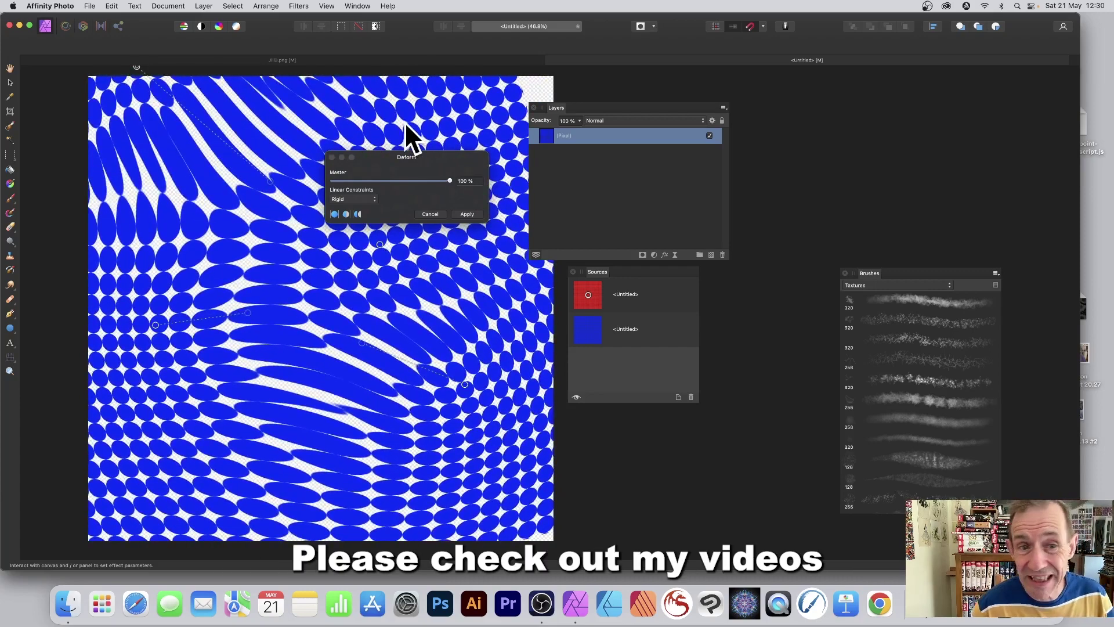
left_click(382, 128)
left_click_drag(382, 127, 532, 80)
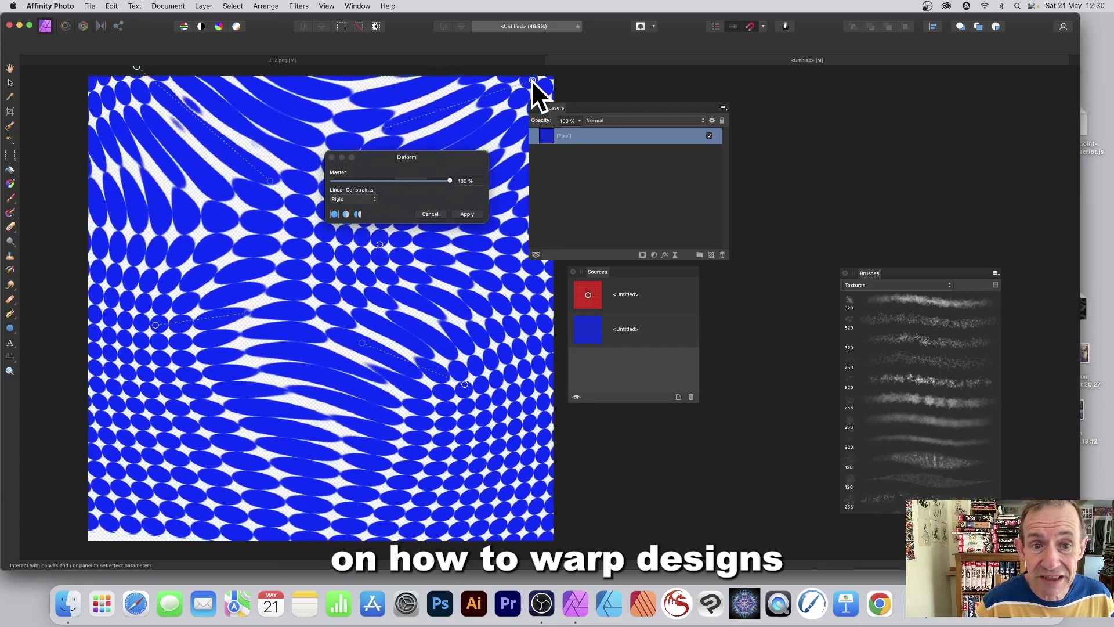
left_click(469, 215)
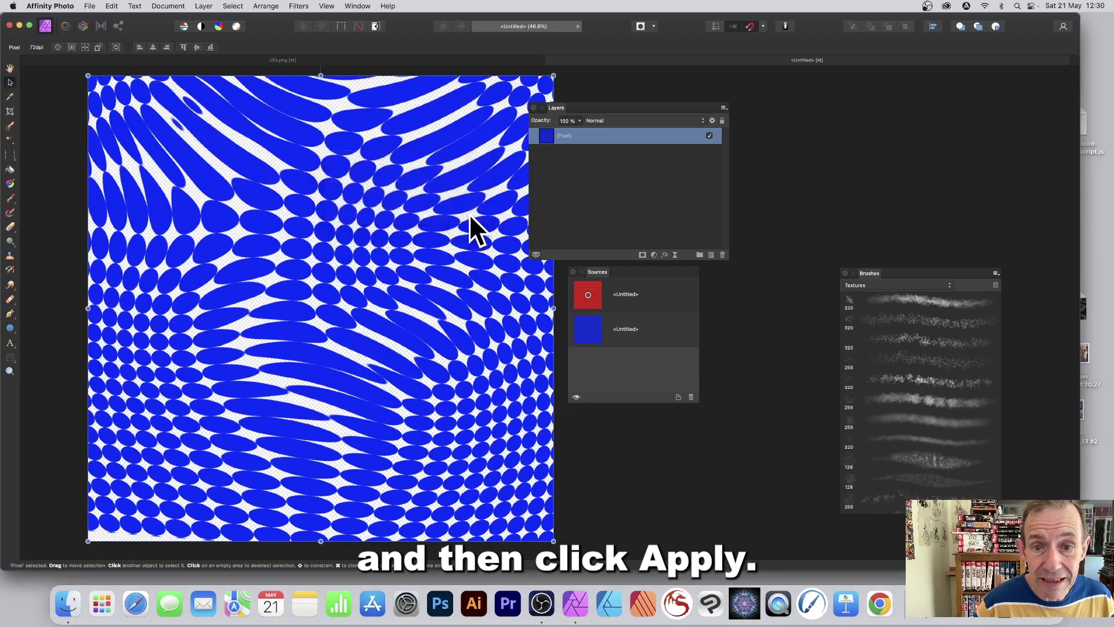
Add the warped dots as a global source, then select and display the blue-dot source on Jill3.png.
left_click(678, 398)
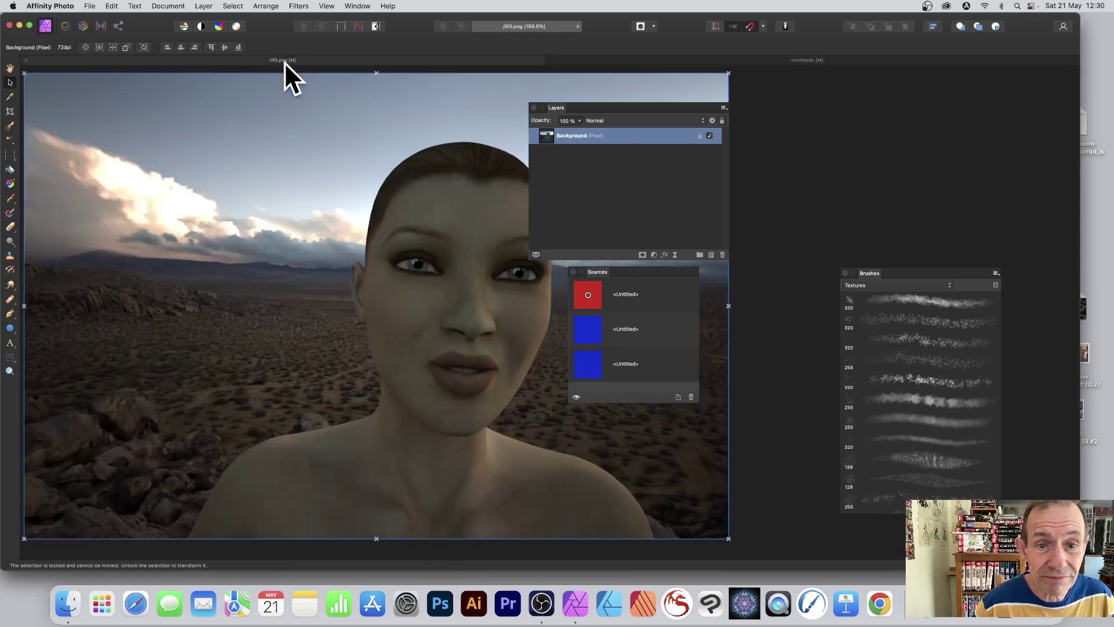
left_click(10, 255)
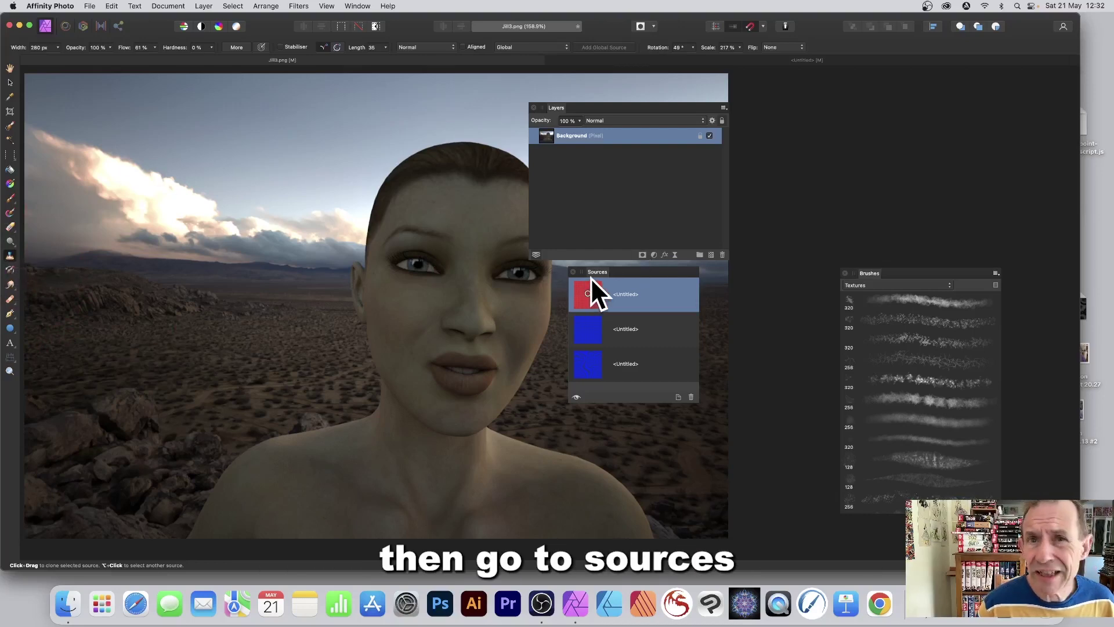
left_click(595, 328)
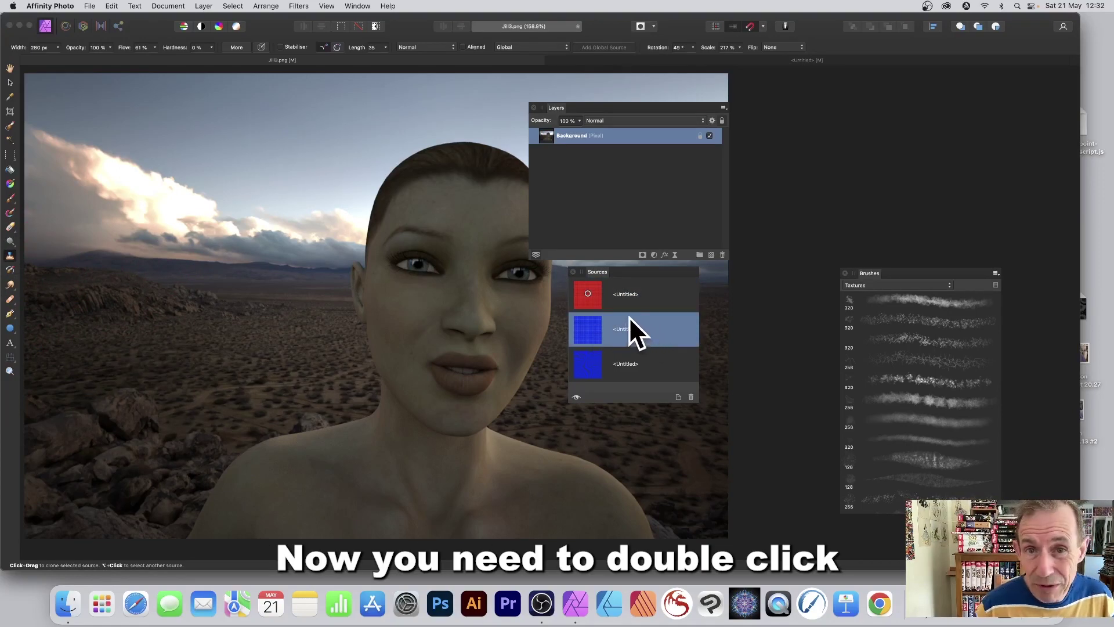
left_click(590, 328)
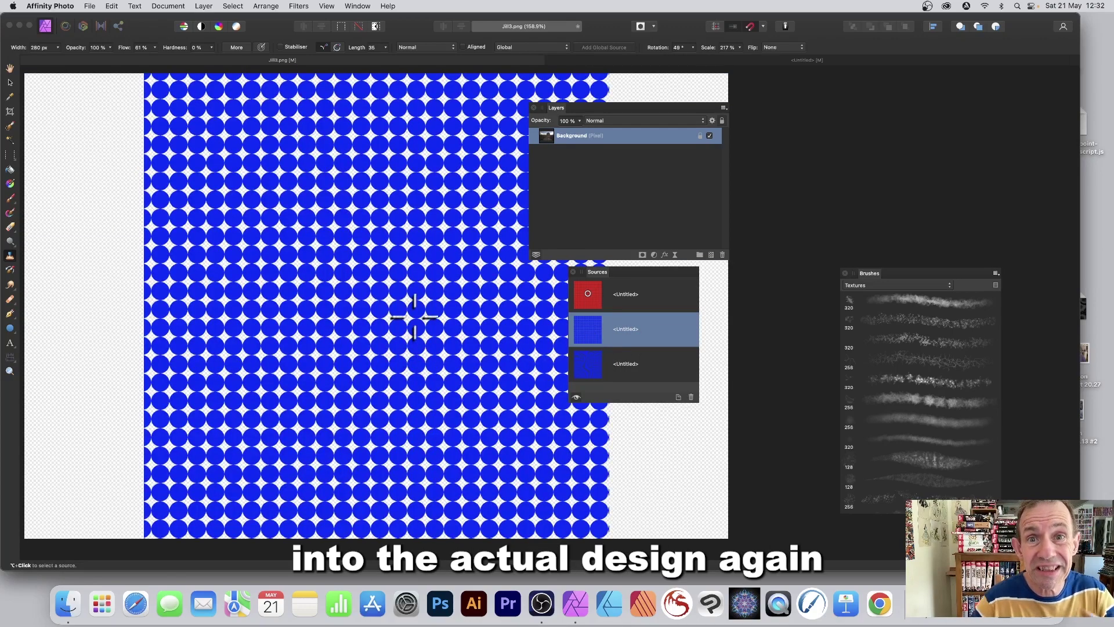
Clone blue dots from the pattern centre over the sky, forehead and left desert, undoing strokes over the eyes.
left_click(382, 281, "alt")
left_click_drag(383, 280, 414, 226)
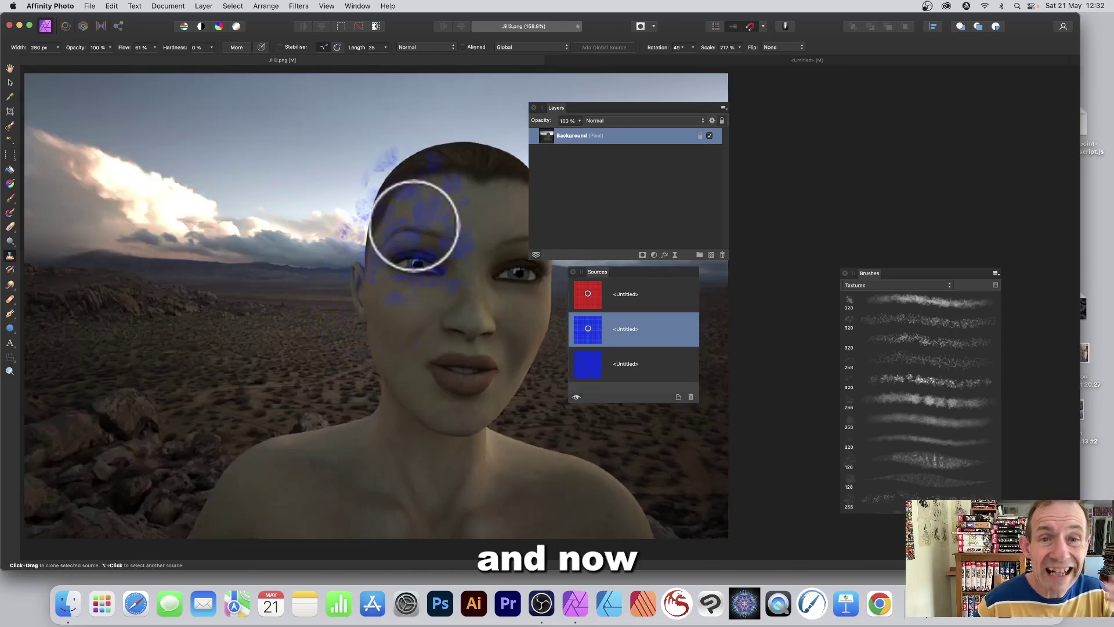
key("super+z")
left_click_drag(502, 209, 509, 260)
key("super+z")
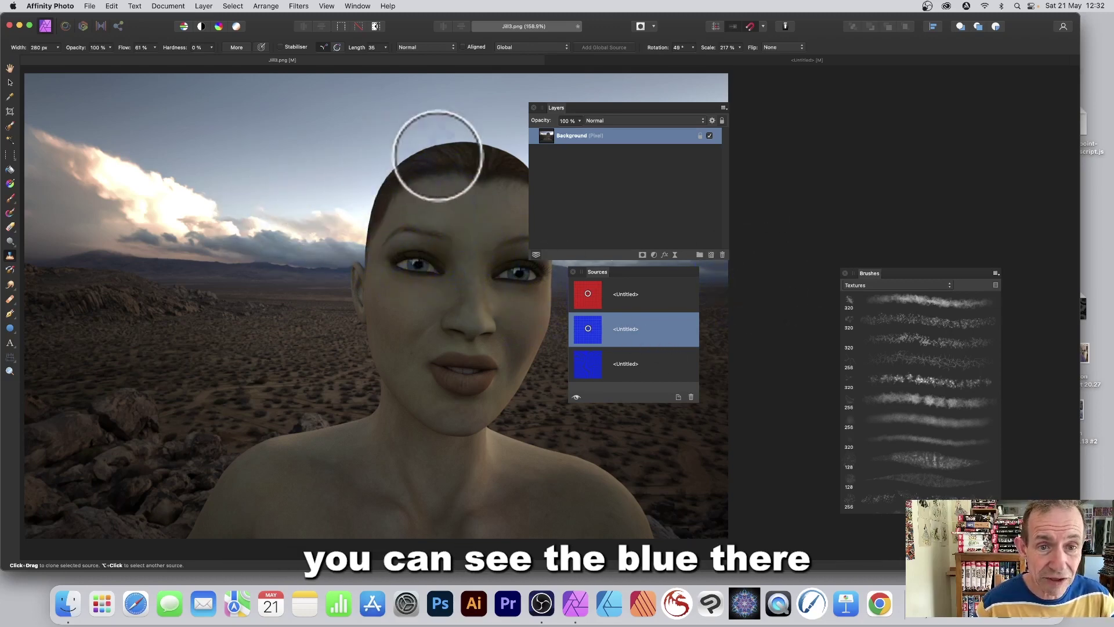
mouse_move(342, 196)
left_mouse_down()
mouse_move(319, 204)
mouse_move(356, 216)
mouse_move(383, 250)
left_mouse_up()
mouse_move(284, 362)
left_mouse_down()
mouse_move(291, 324)
mouse_move(348, 316)
left_mouse_up()
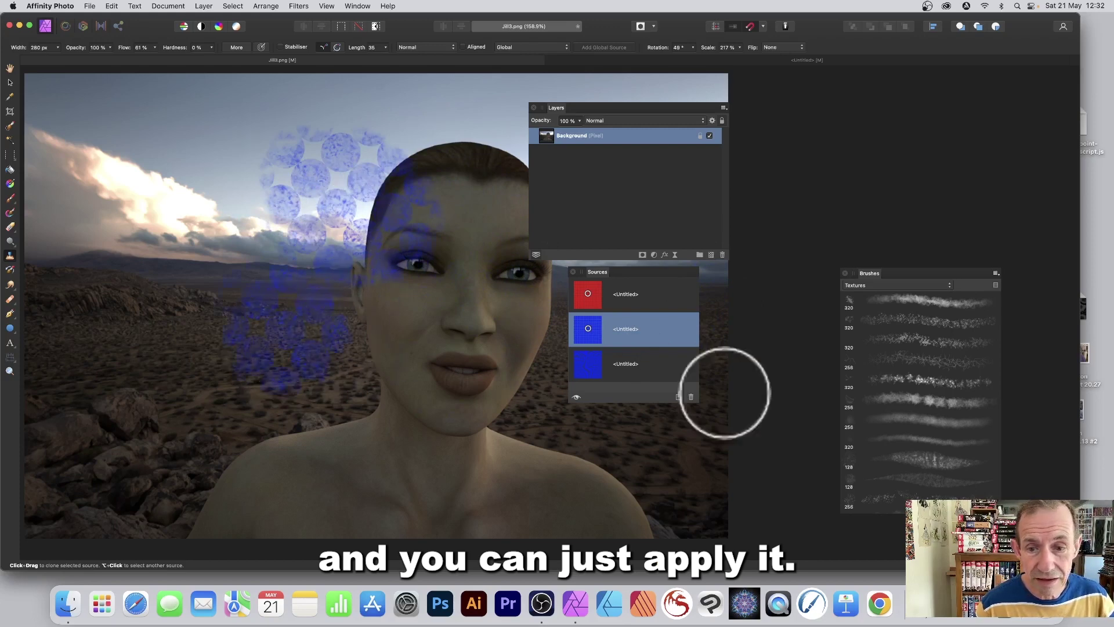
Switch to the red source and paint red dots across the sky, head top, desert and shoulder.
left_click(599, 297)
mouse_move(218, 203)
left_mouse_down()
mouse_move(238, 231)
mouse_move(219, 214)
mouse_move(433, 221)
left_mouse_up()
key("super+z")
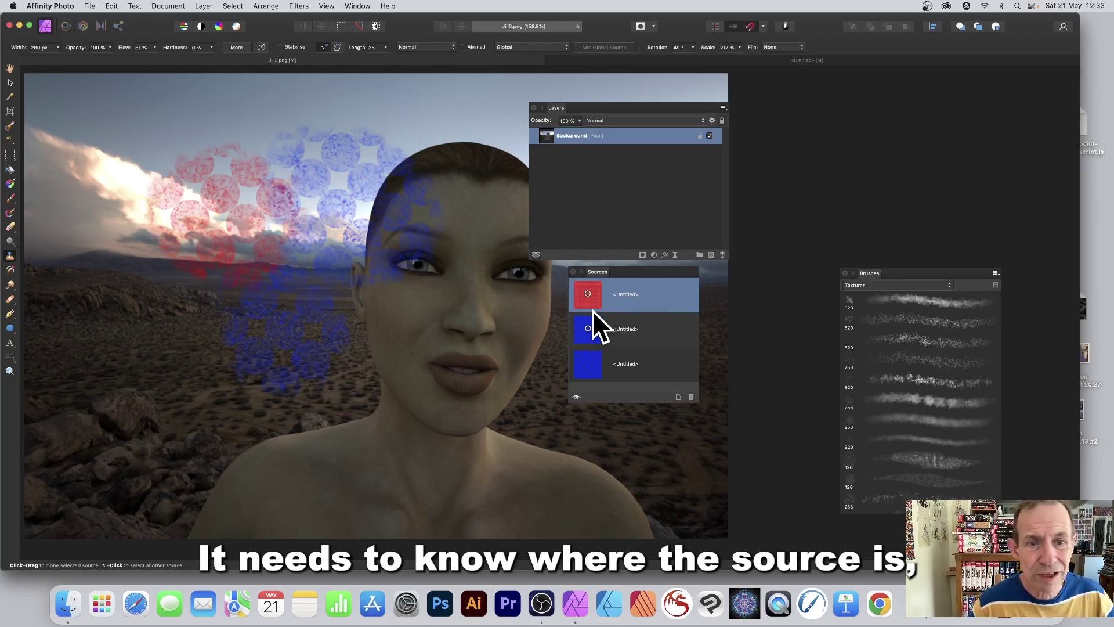
mouse_move(370, 186)
left_mouse_down()
mouse_move(353, 153)
mouse_move(372, 167)
mouse_move(371, 155)
mouse_move(290, 222)
mouse_move(308, 193)
mouse_move(287, 184)
left_mouse_up()
mouse_move(360, 308)
left_mouse_down()
mouse_move(298, 360)
mouse_move(343, 364)
mouse_move(164, 361)
mouse_move(285, 430)
left_mouse_up()
mouse_move(194, 137)
left_mouse_down()
mouse_move(191, 176)
mouse_move(197, 133)
mouse_move(216, 147)
mouse_move(378, 171)
left_mouse_up()
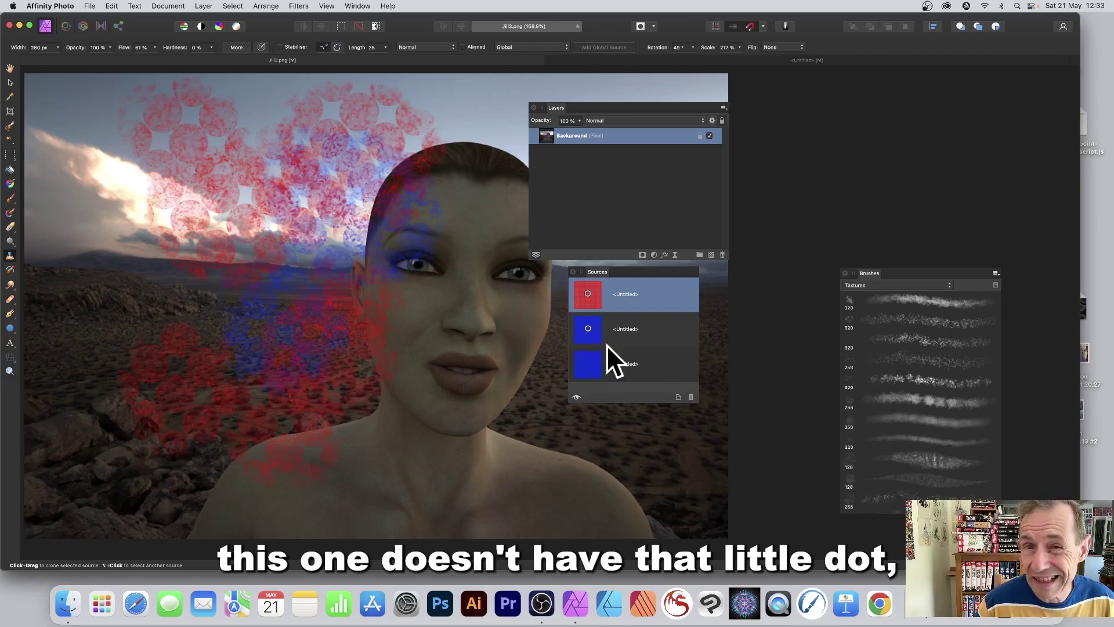
Select the warped source, set its centre as origin, and paint warped blue over the neck and rocks.
left_click(590, 363)
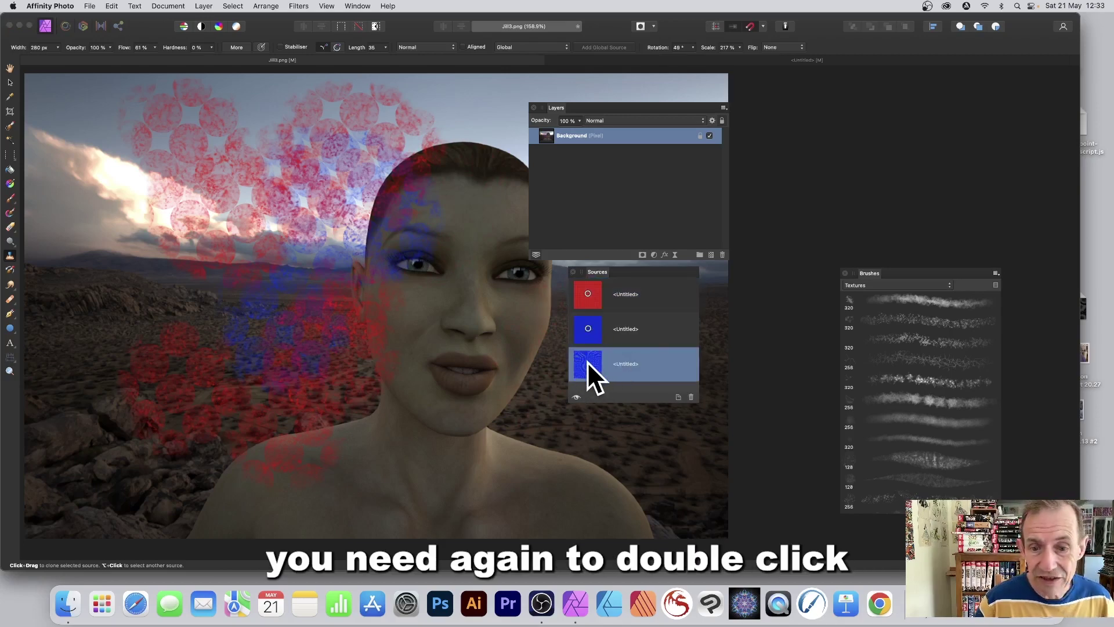
double_click(587, 361)
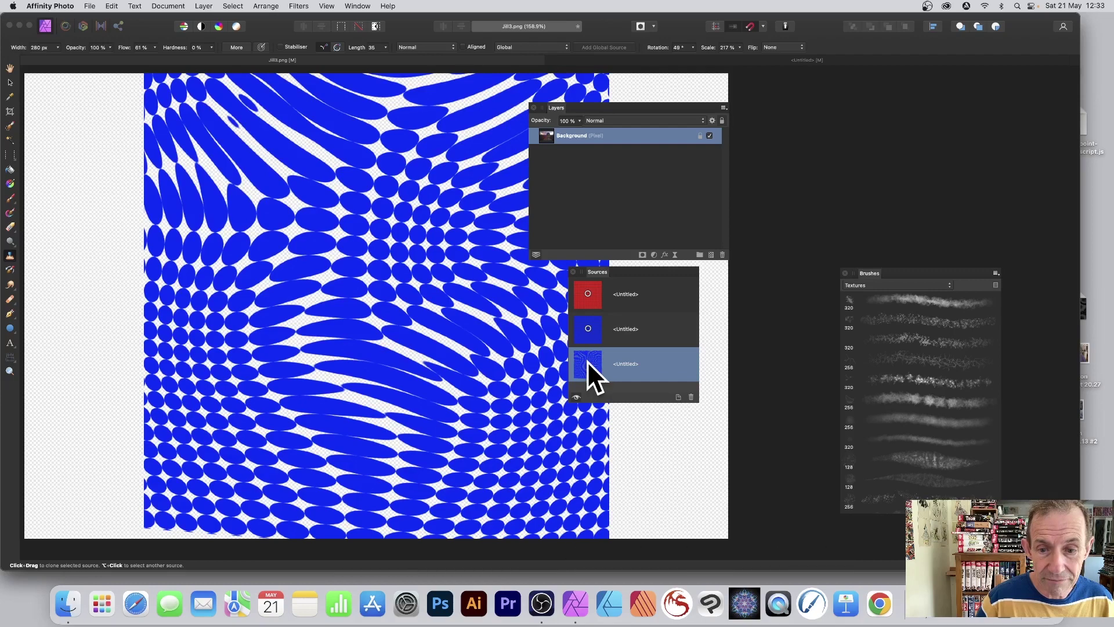
left_click(390, 284, "alt")
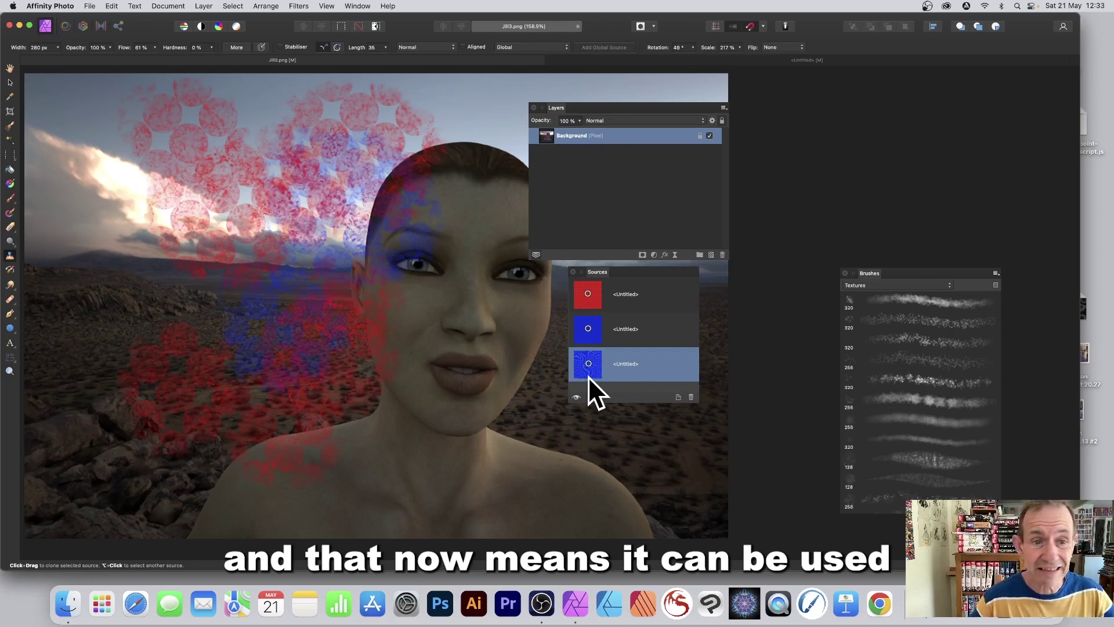
mouse_move(469, 107)
left_mouse_down()
mouse_move(440, 111)
mouse_move(466, 134)
mouse_move(469, 110)
mouse_move(448, 267)
mouse_move(384, 319)
mouse_move(393, 406)
left_mouse_up()
key("super+z")
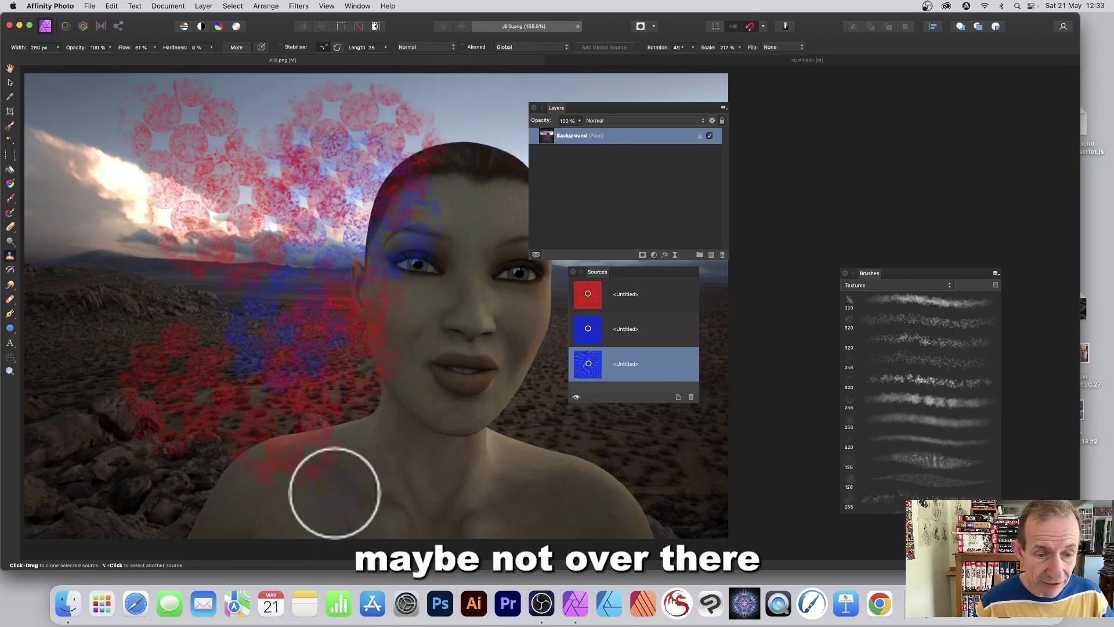
mouse_move(365, 440)
left_mouse_down()
mouse_move(232, 475)
mouse_move(241, 517)
left_mouse_up()
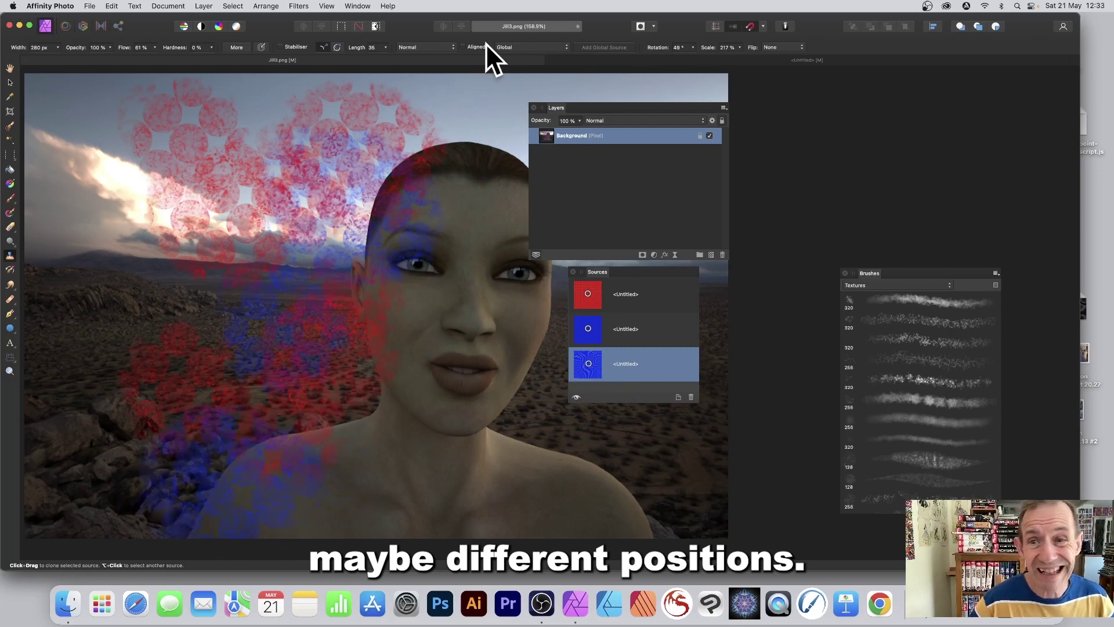
Lower the clone scale to 135% and paint warped dots across the sky and clouds.
left_click(740, 47)
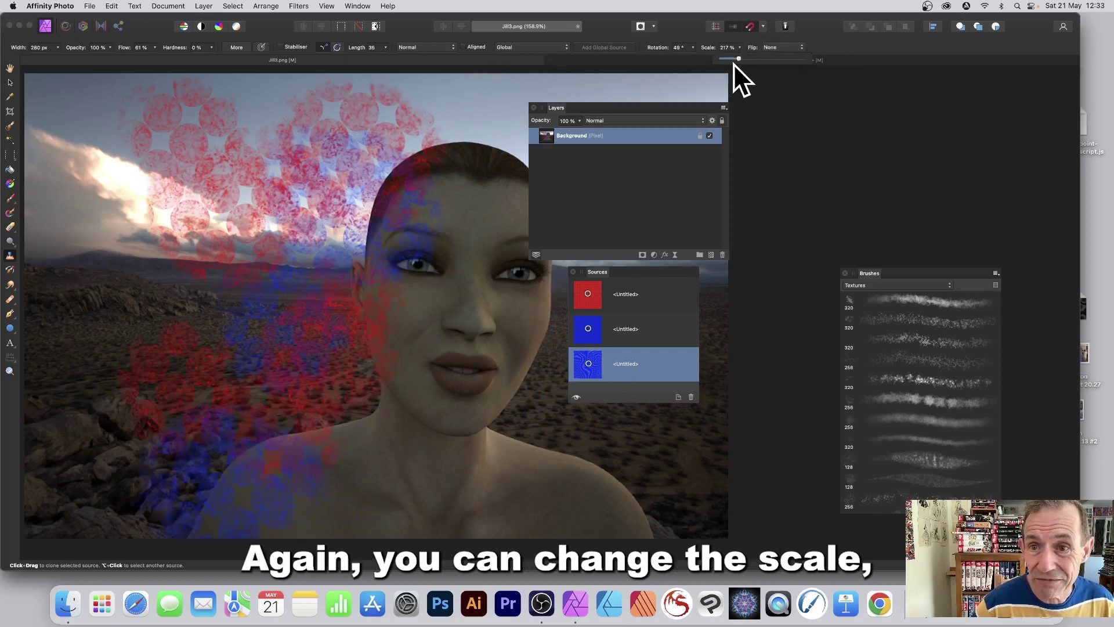
left_click_drag(734, 56, 732, 57)
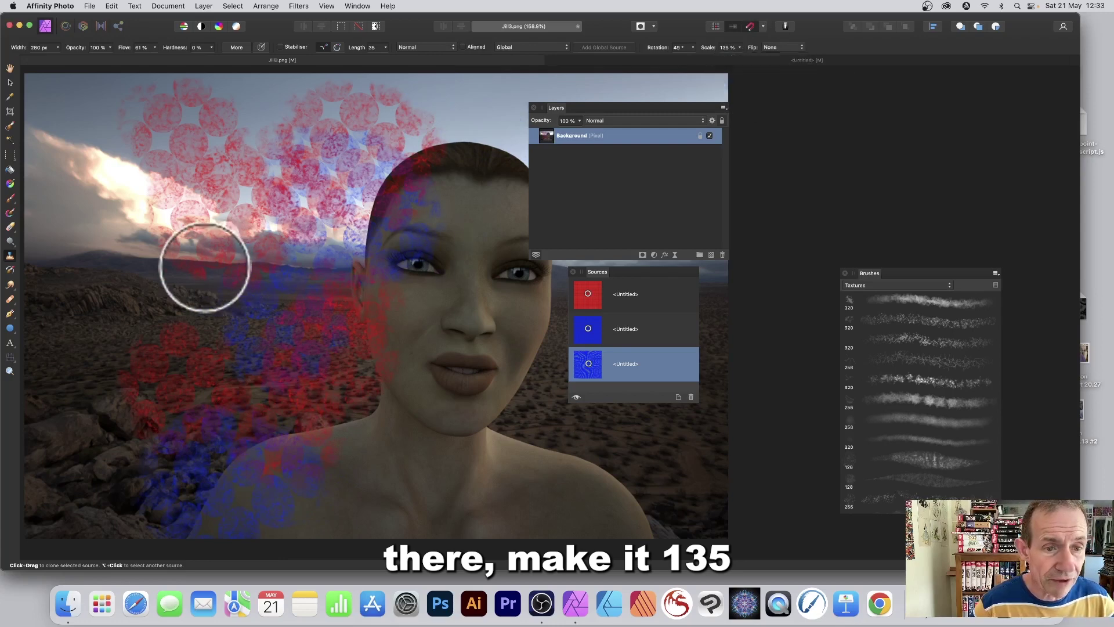
mouse_move(179, 254)
left_mouse_down()
mouse_move(187, 164)
mouse_move(248, 125)
mouse_move(227, 139)
mouse_move(227, 128)
mouse_move(272, 148)
mouse_move(108, 144)
mouse_move(122, 124)
mouse_move(126, 148)
mouse_move(107, 172)
mouse_move(110, 287)
mouse_move(76, 329)
mouse_move(245, 296)
mouse_move(278, 335)
left_mouse_up()
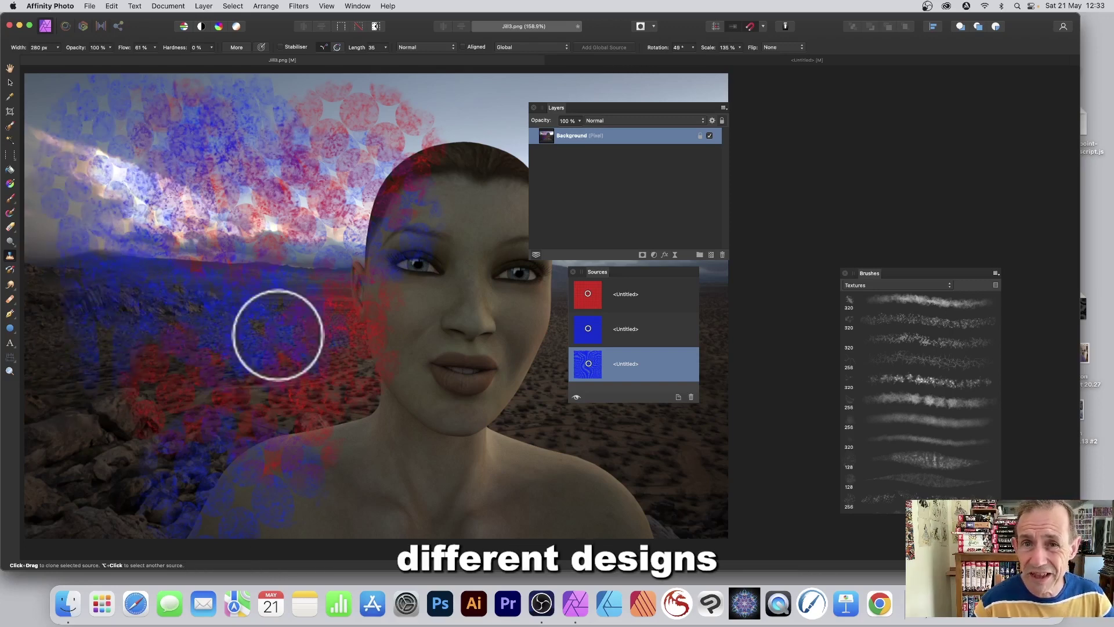